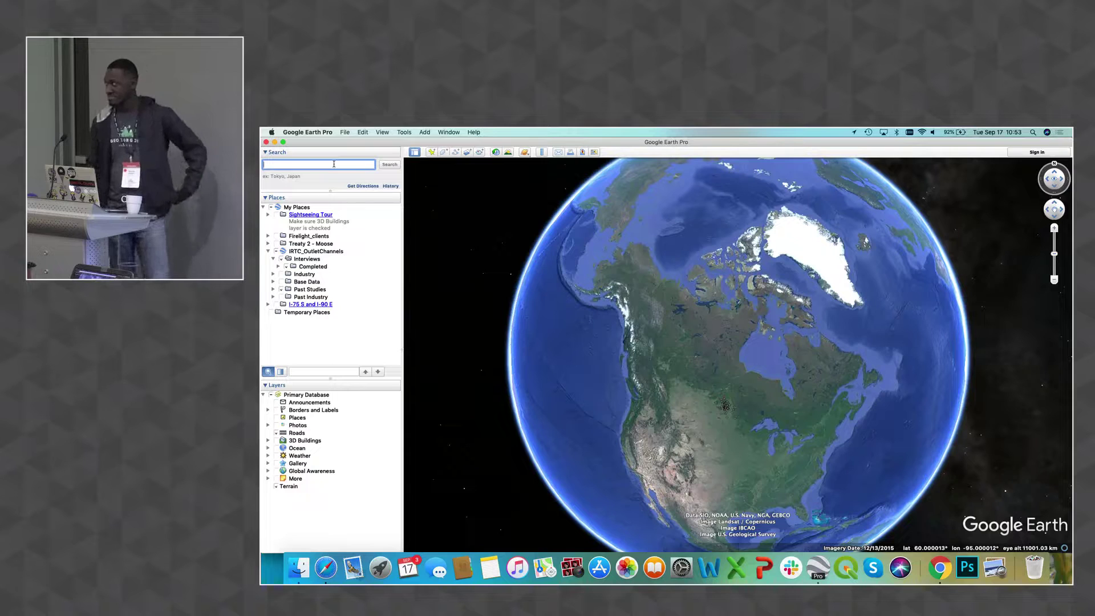
- Search for 'Washington D.C., DC, USA' so the map flies to Washington
{"action": "type", "text": "wash"}
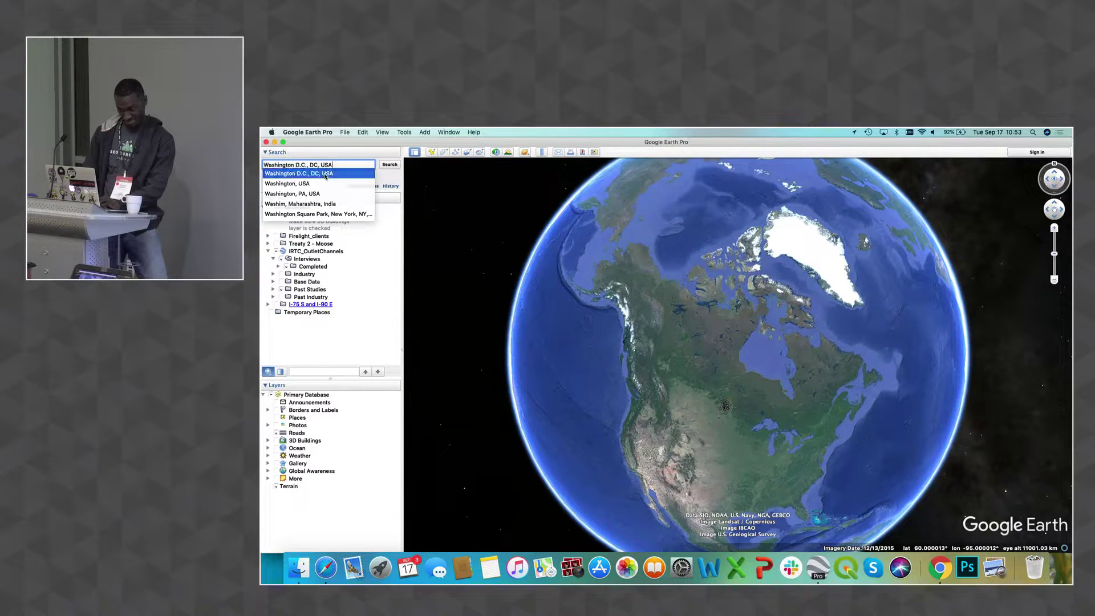
{"action": "left_click", "coordinate": [325, 175]}
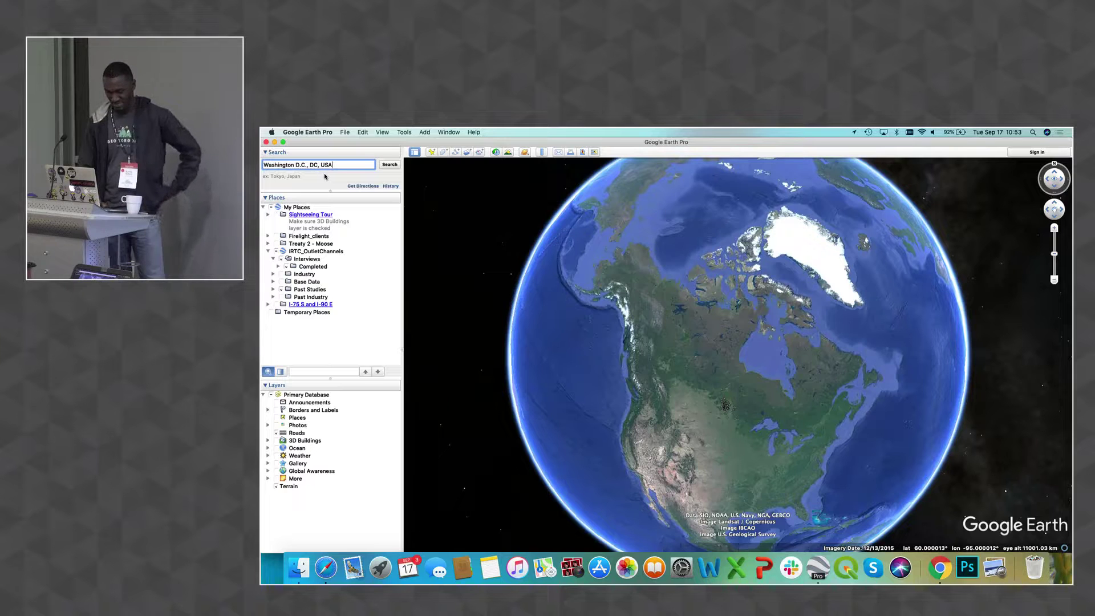
{"action": "left_click", "coordinate": [389, 165]}
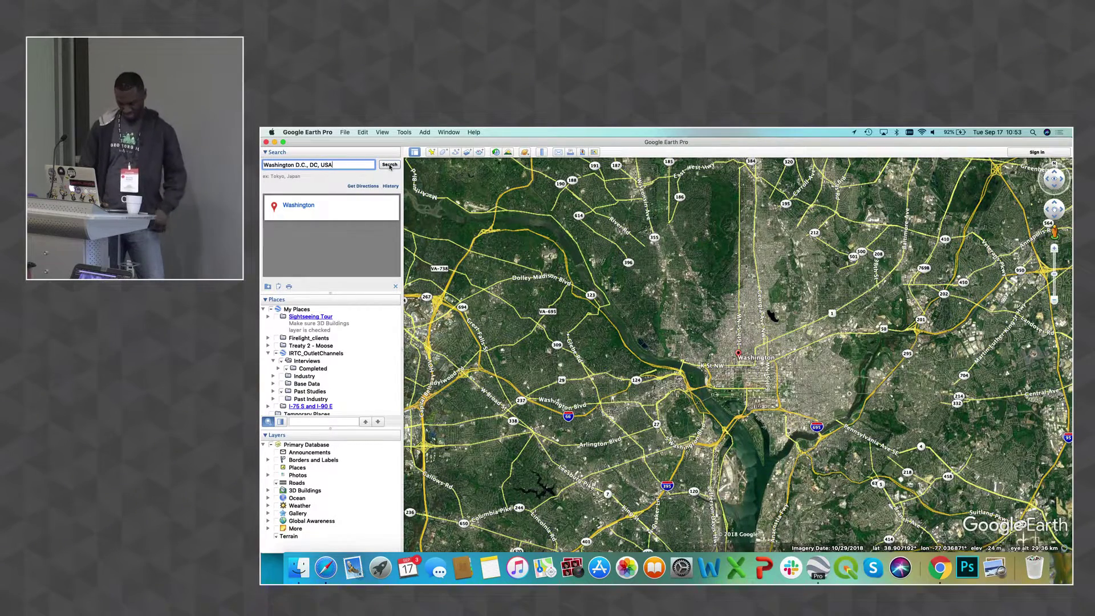
{"action": "type", "text": ", col"}
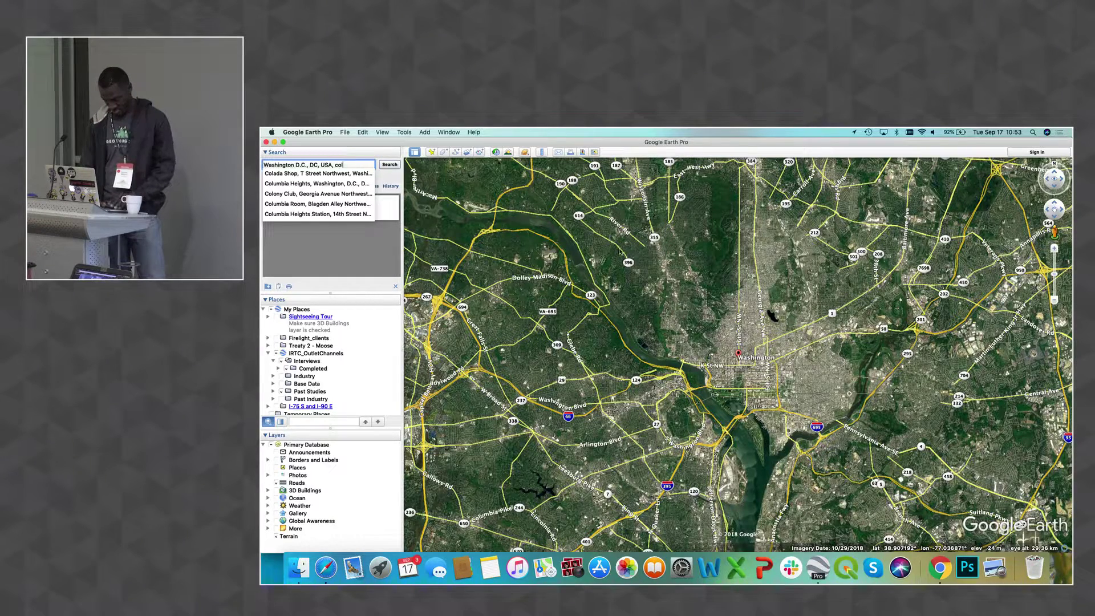
- Refine the search to Columbia Heights, Washington D.C. and fly there
{"action": "left_click", "coordinate": [1054, 250]}
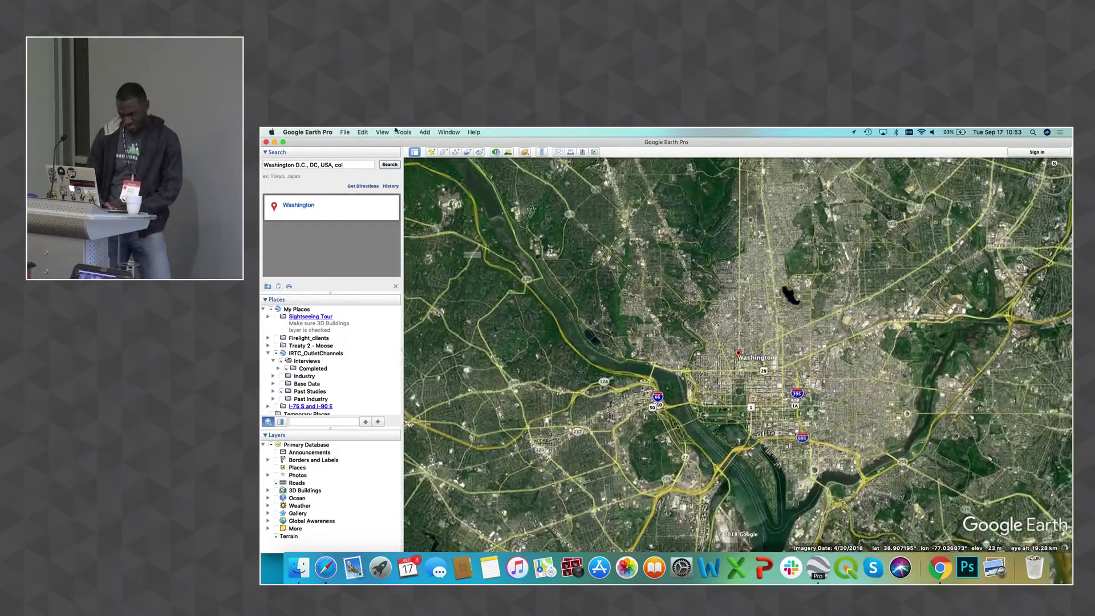
{"action": "left_click", "coordinate": [359, 165]}
{"action": "type", "text": ", colo"}
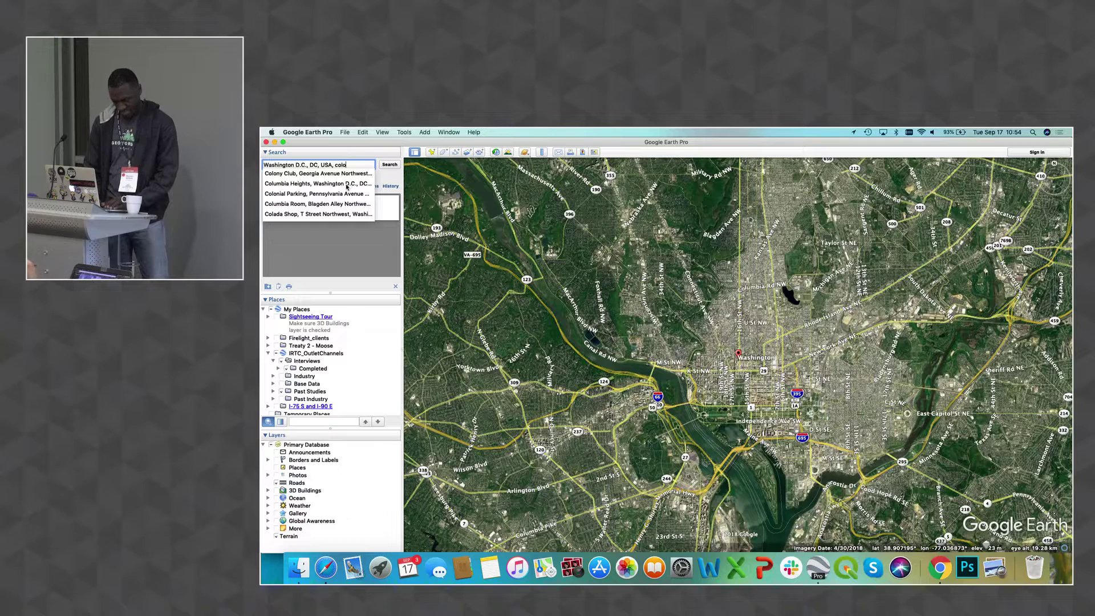
{"action": "left_click", "coordinate": [347, 185]}
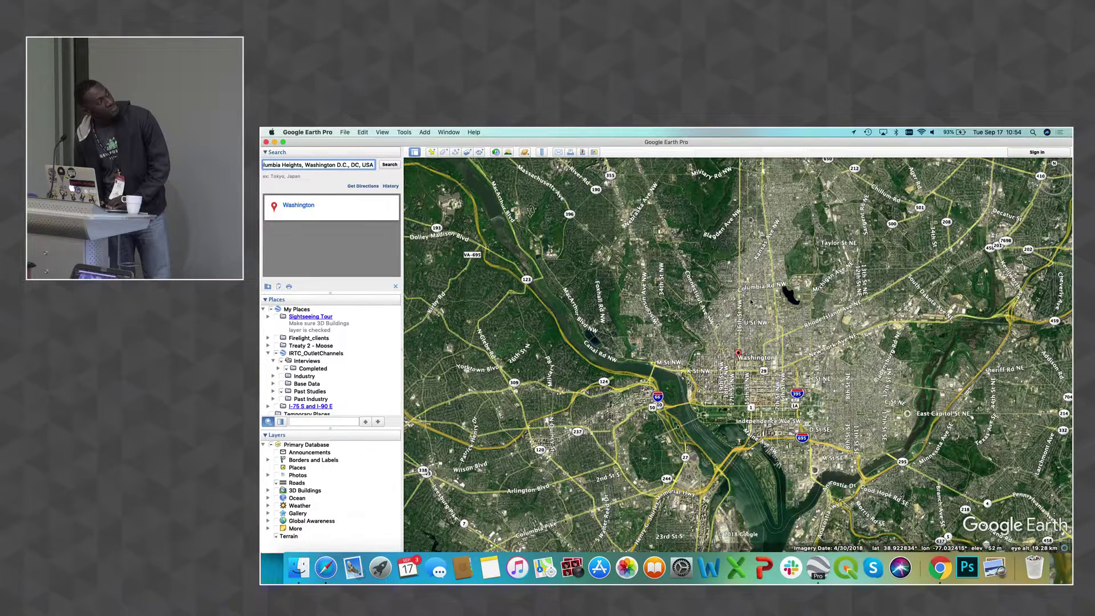
- Zoom in to about 1.27 km eye altitude over the Columbia Heights streets
{"action": "scroll", "coordinate": [747, 289], "scroll_direction": "up", "scroll_amount": 5}
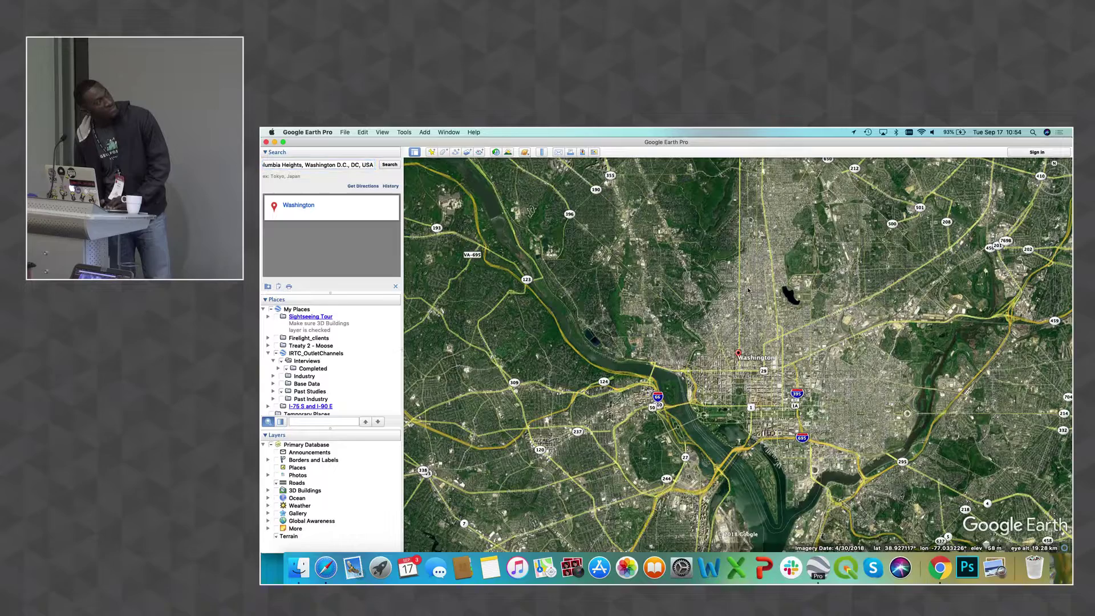
{"action": "scroll", "coordinate": [748, 288], "scroll_direction": "up", "scroll_amount": 3}
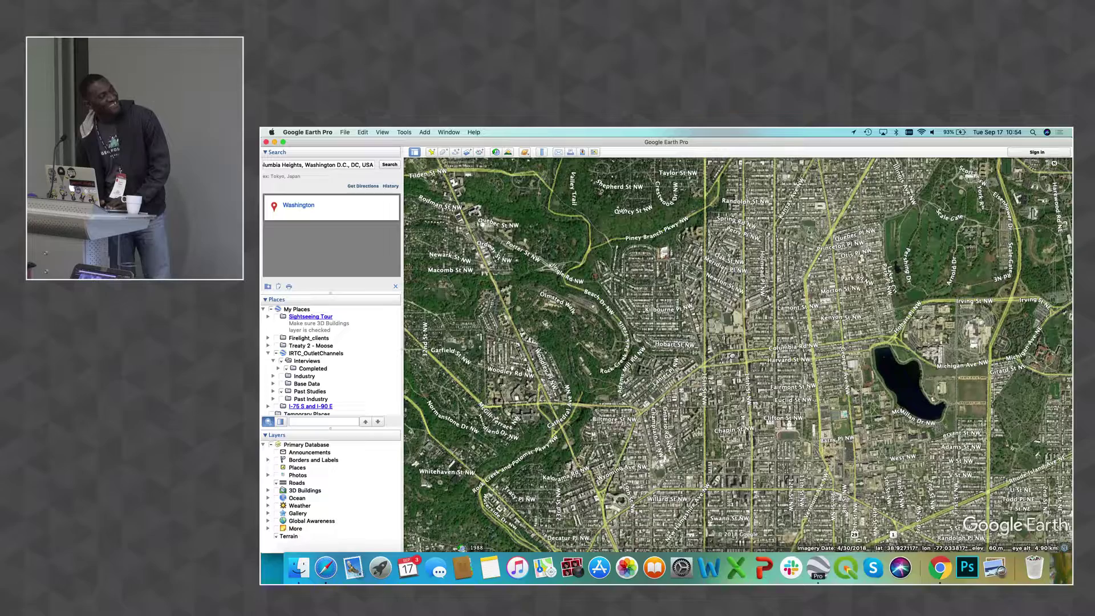
{"action": "scroll", "coordinate": [735, 355], "scroll_direction": "up", "scroll_amount": 2}
{"action": "scroll", "coordinate": [731, 354], "scroll_direction": "up", "scroll_amount": 3}
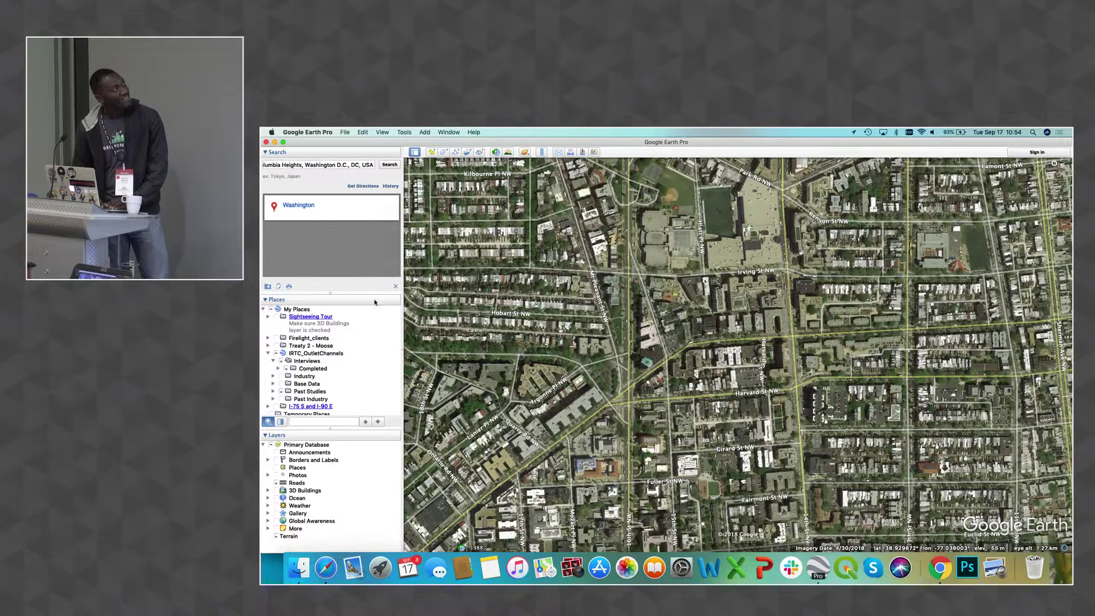
- Add a new folder under My Places named 'WD Girl'
{"action": "left_click", "coordinate": [297, 310]}
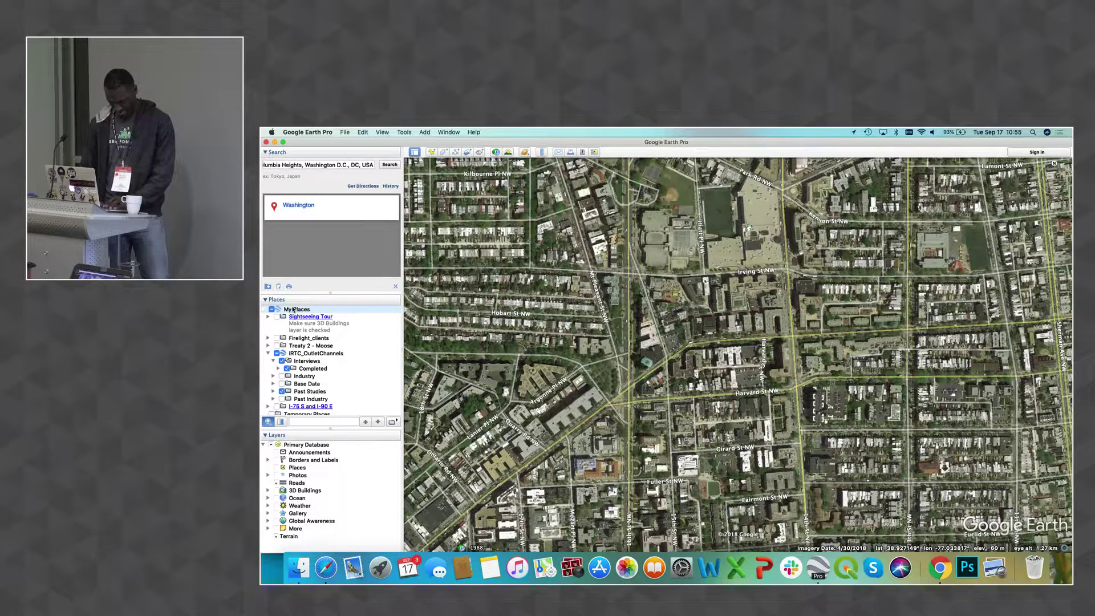
{"action": "right_click", "coordinate": [293, 309]}
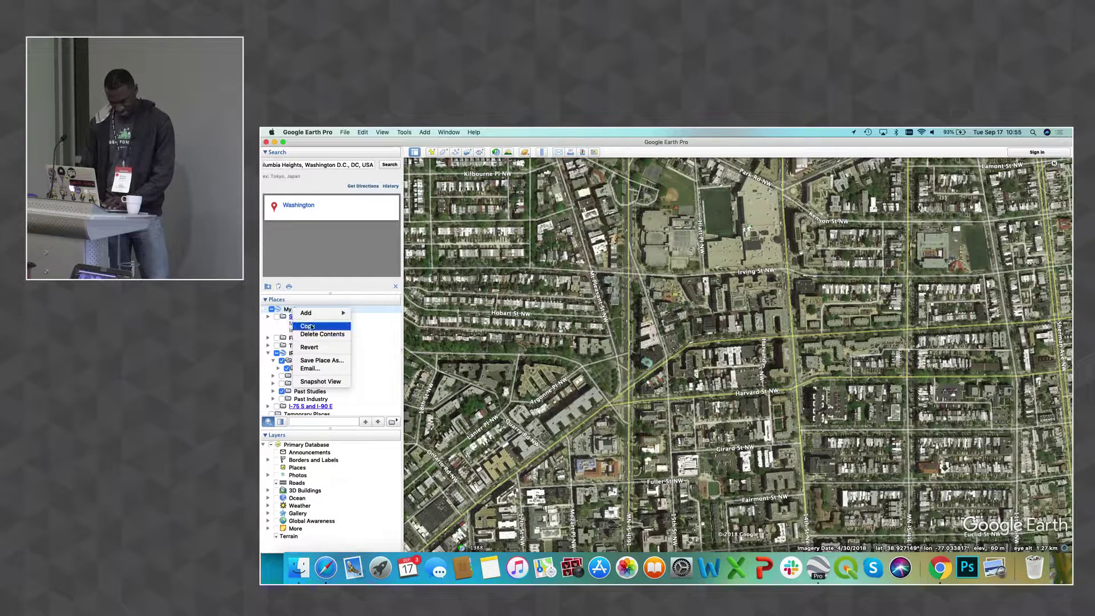
{"action": "mouse_move", "coordinate": [341, 316]}
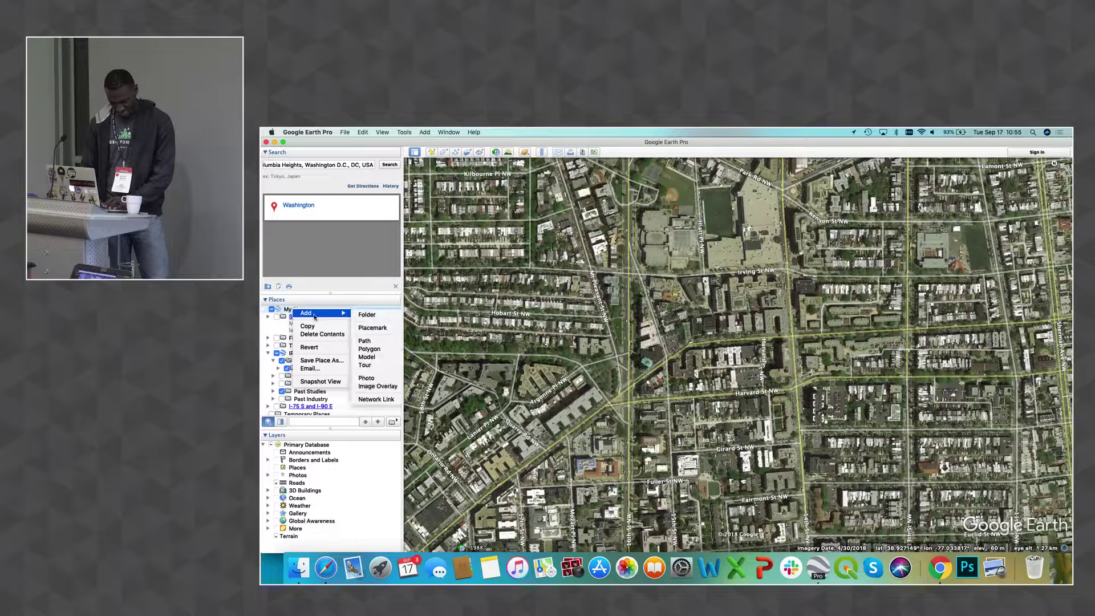
{"action": "left_click", "coordinate": [368, 315]}
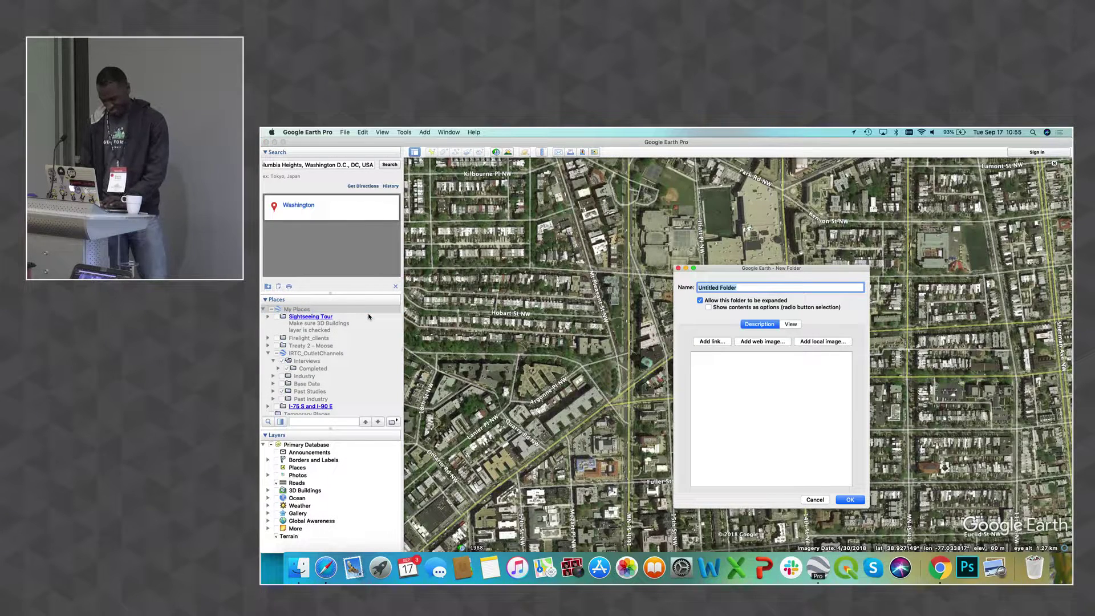
{"action": "type", "text": "W"}
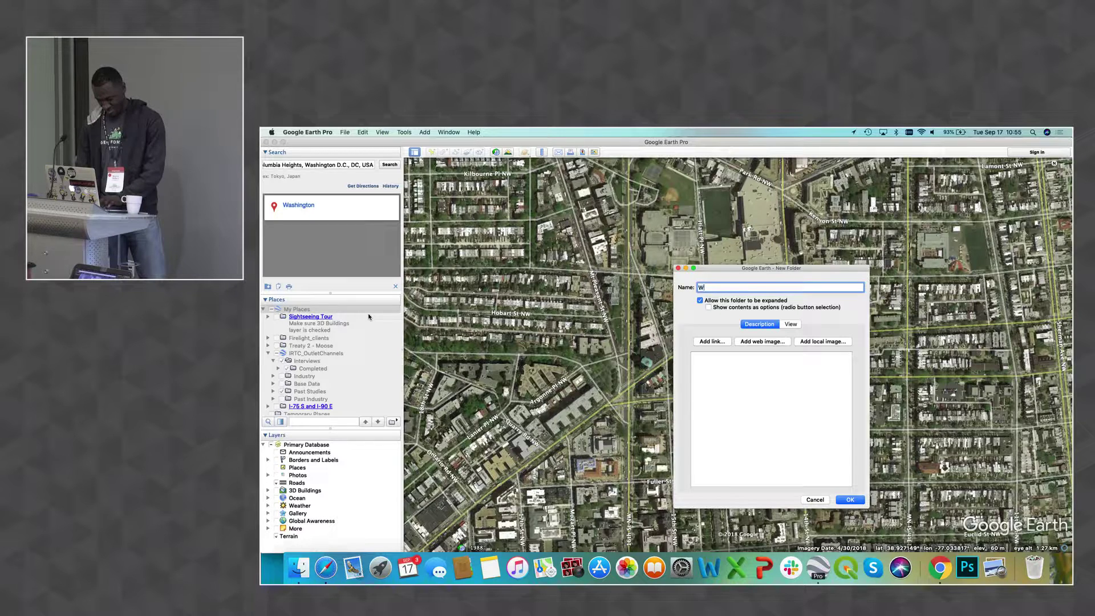
{"action": "type", "text": "D Girl"}
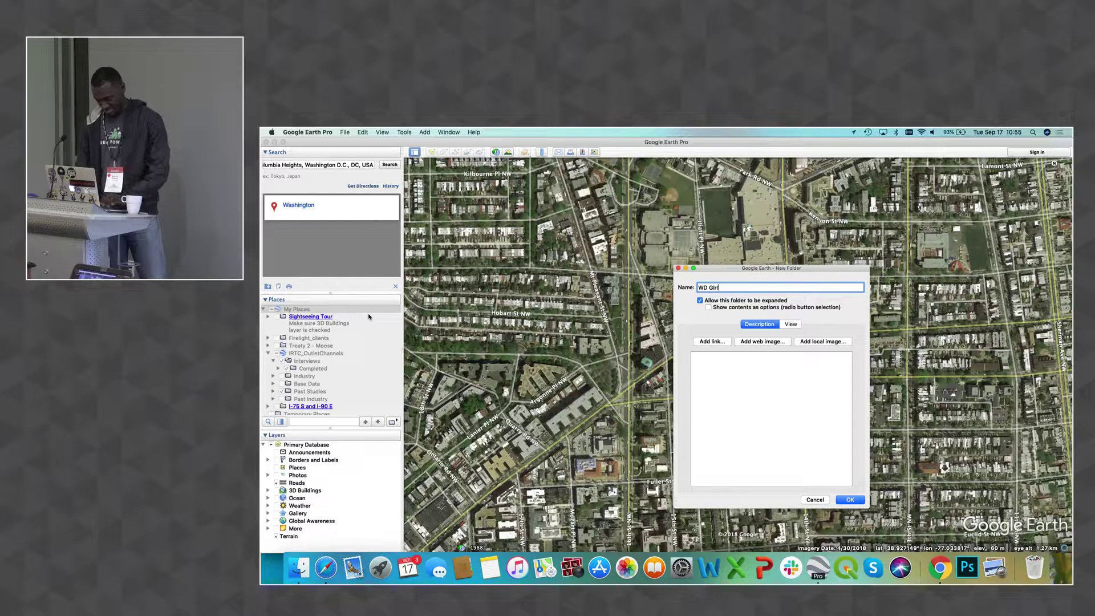
{"action": "key", "text": "BackSpace"}
{"action": "key", "text": "BackSpace"}
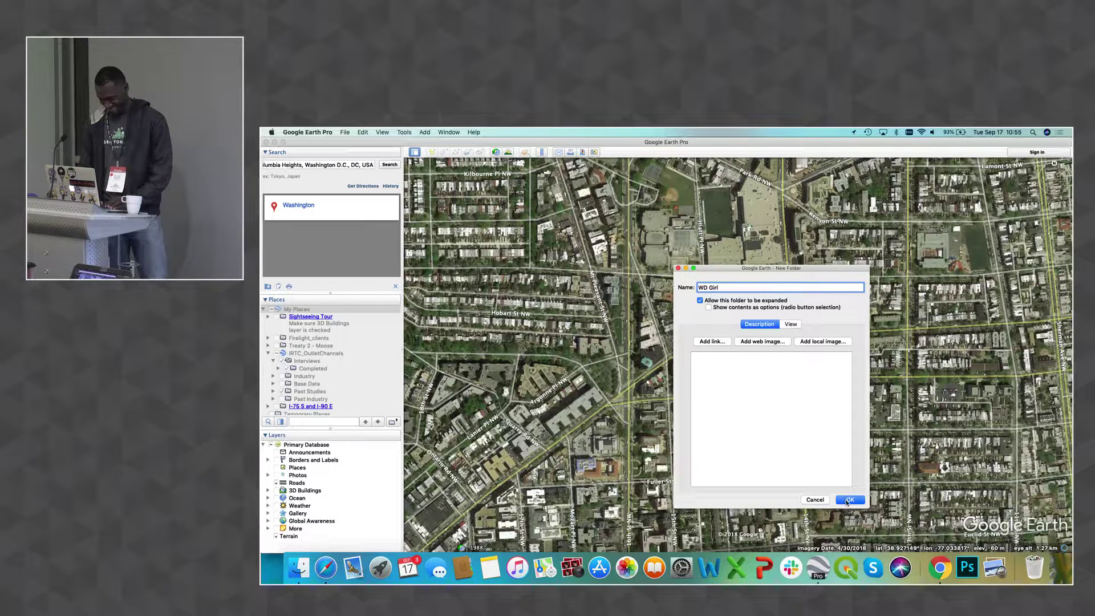
{"action": "left_click", "coordinate": [848, 499]}
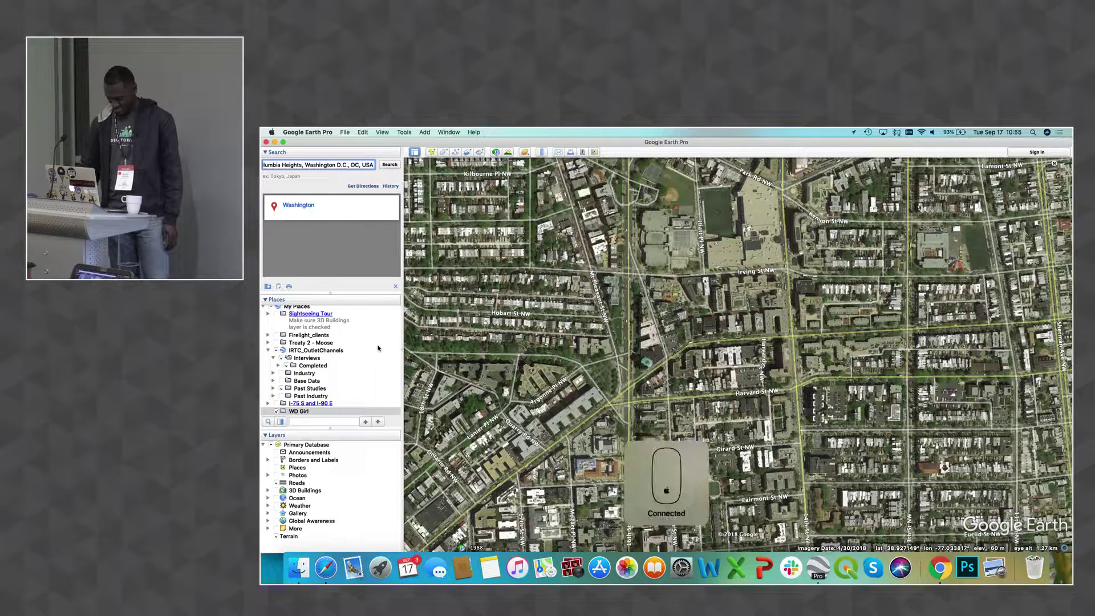
- Rename the 'WD Girl' folder in My Places to 'DC Girl'
{"action": "left_click", "coordinate": [379, 350]}
{"action": "scroll", "coordinate": [318, 378], "scroll_direction": "up", "scroll_amount": 1}
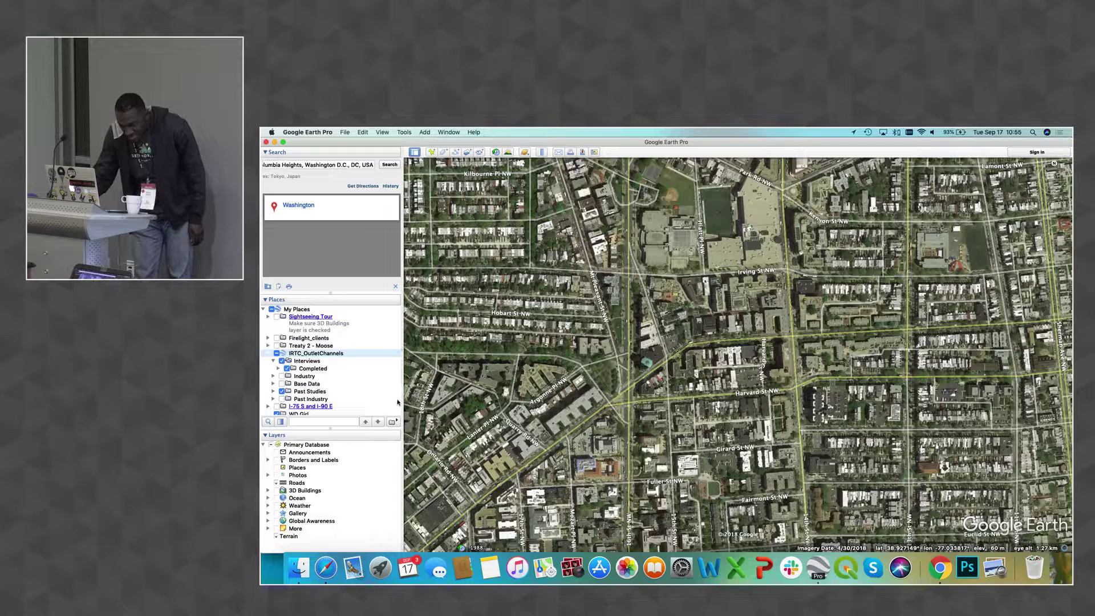
{"action": "scroll", "coordinate": [342, 409], "scroll_direction": "down", "scroll_amount": 1}
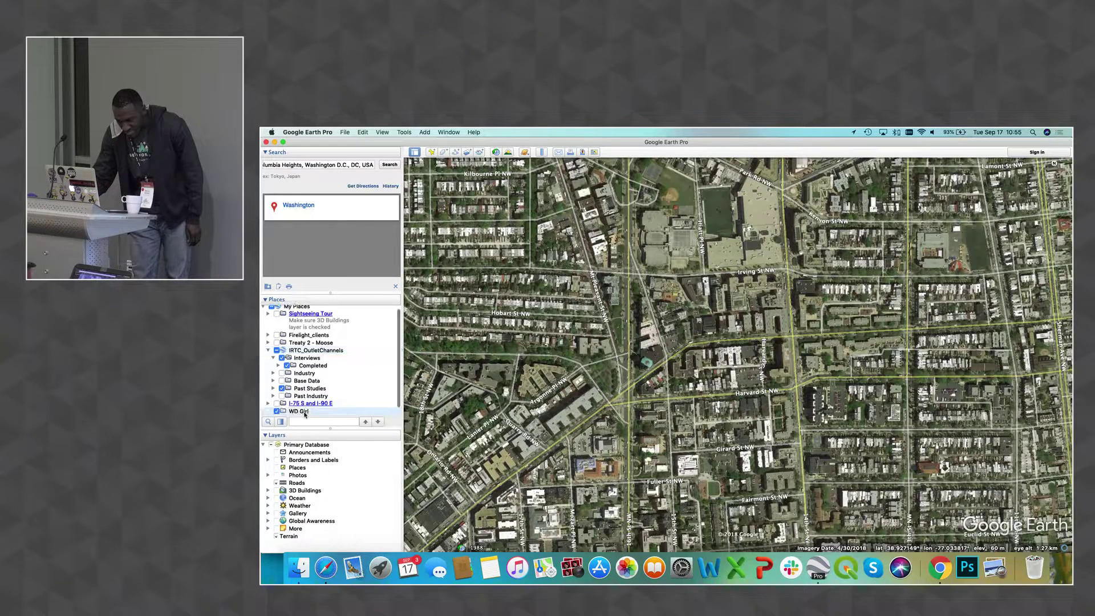
{"action": "right_click", "coordinate": [304, 412]}
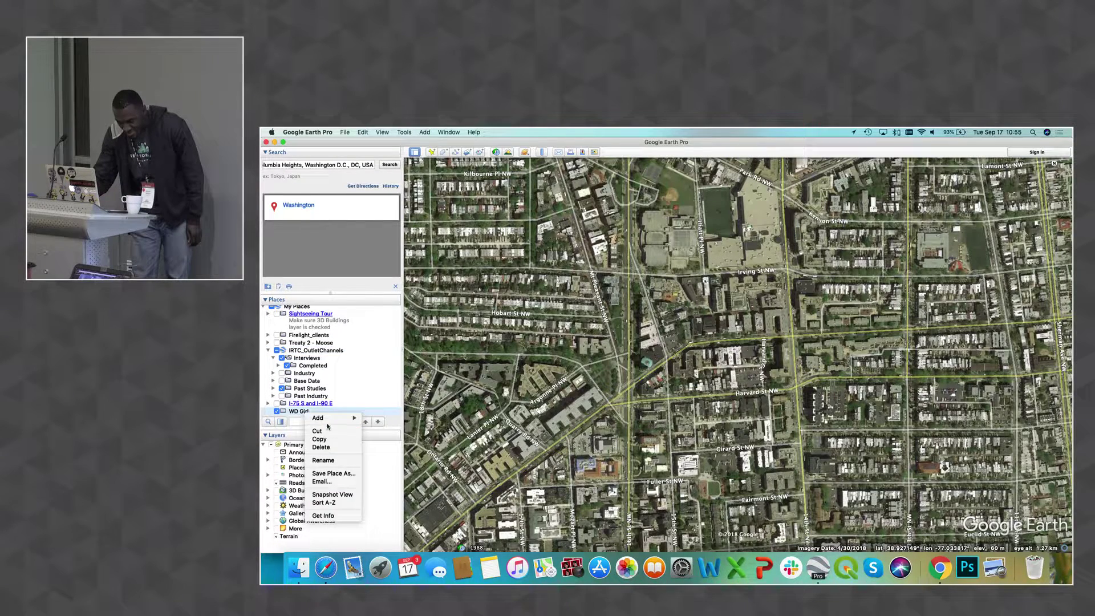
{"action": "left_click", "coordinate": [325, 459]}
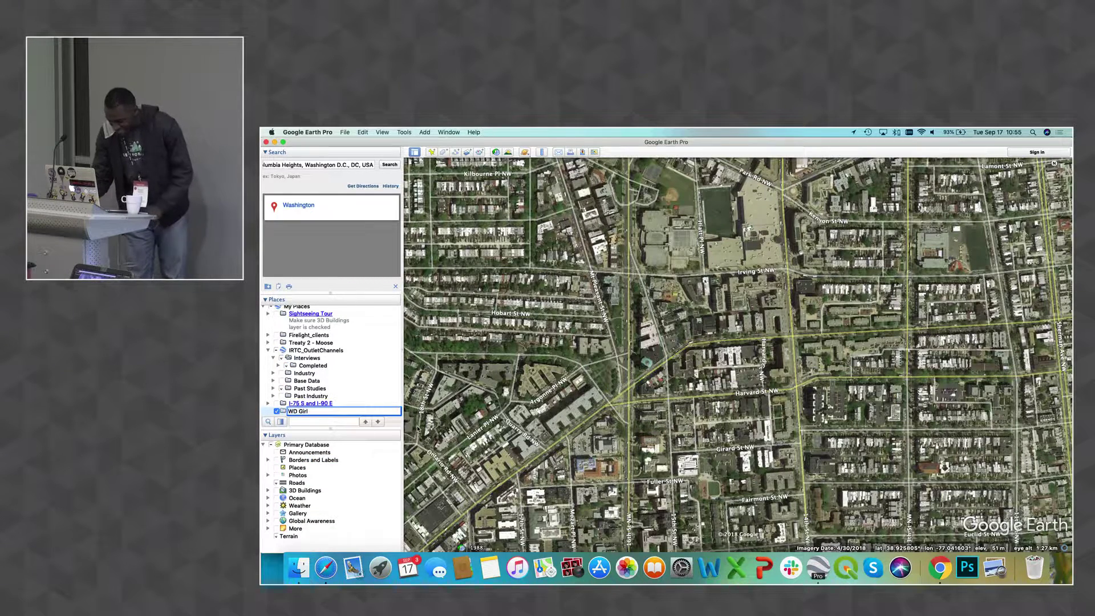
{"action": "key", "text": "BackSpace"}
{"action": "key", "text": "BackSpace"}
{"action": "type", "text": "DC"}
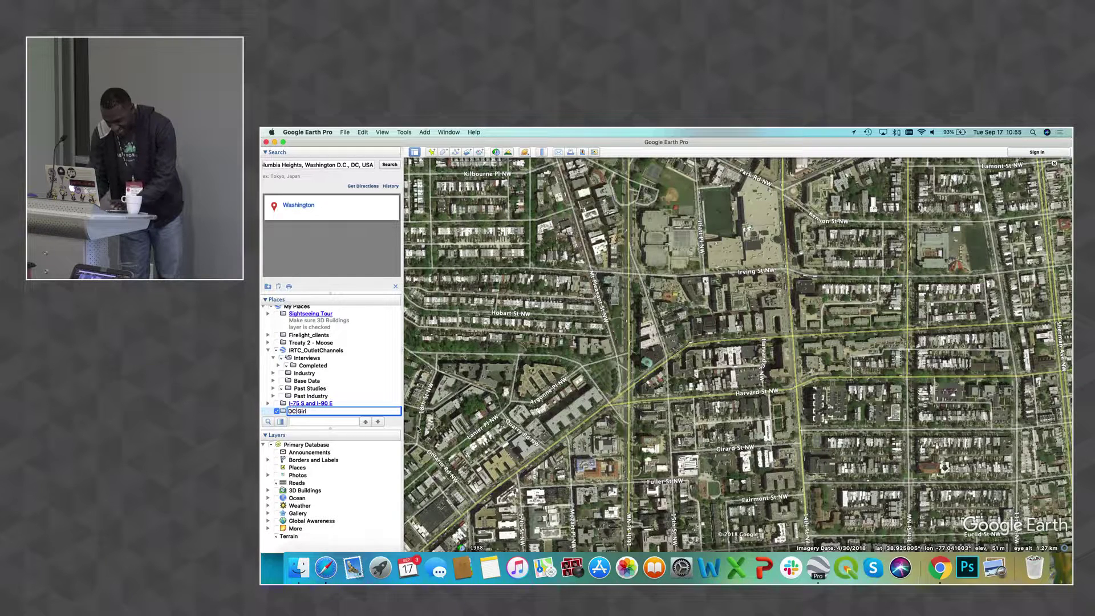
{"action": "key", "text": "Return"}
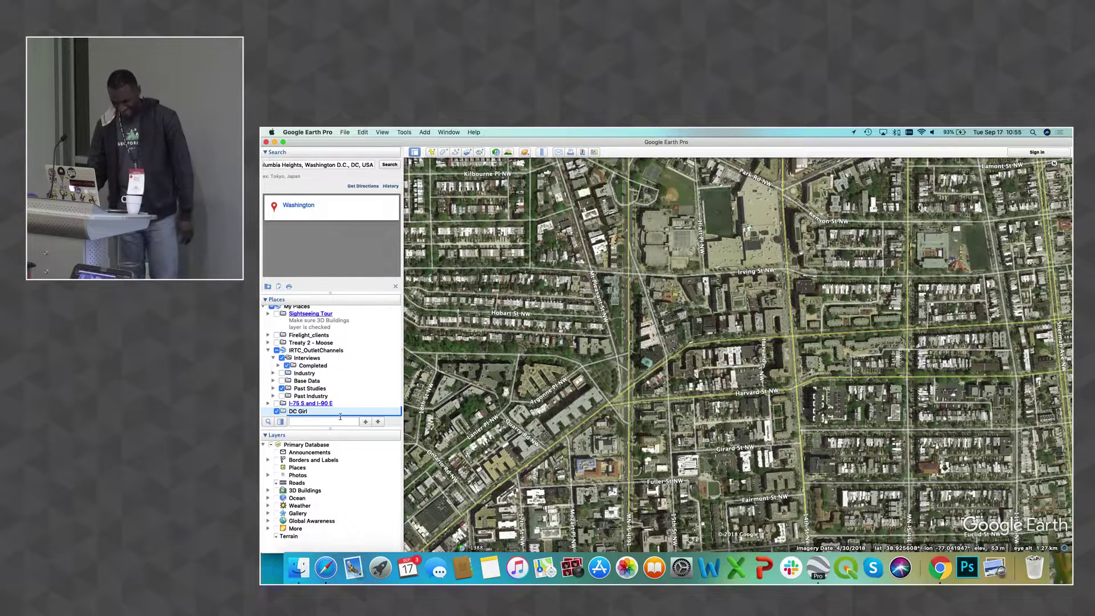
{"action": "scroll", "coordinate": [341, 414], "scroll_direction": "down", "scroll_amount": 1}
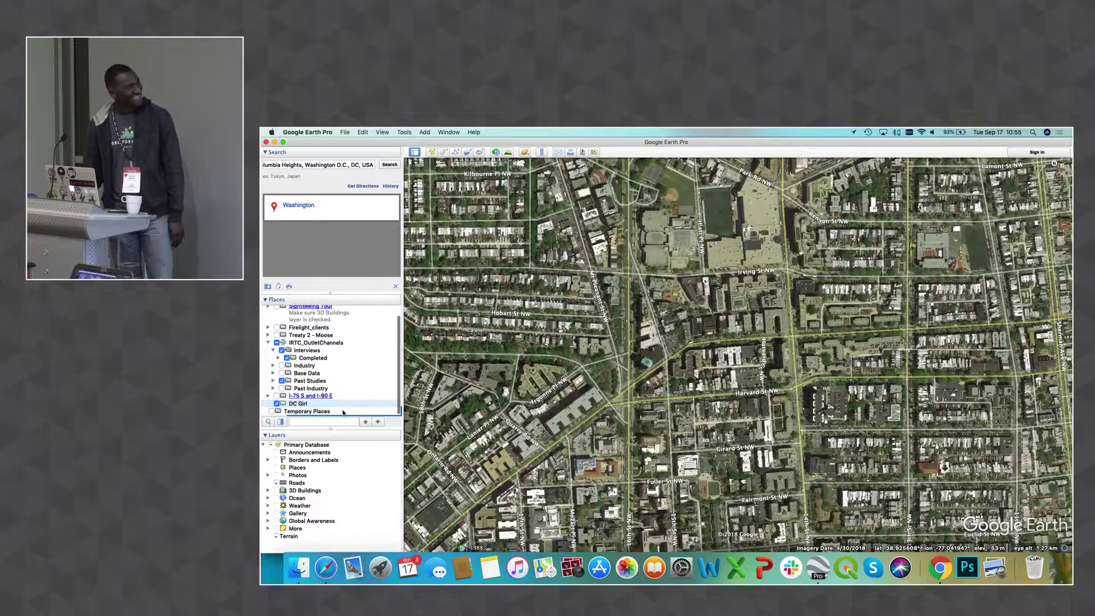
- Add a new placemark inside the DC Girl folder, moving its dialog aside to see the map
{"action": "right_click", "coordinate": [303, 405]}
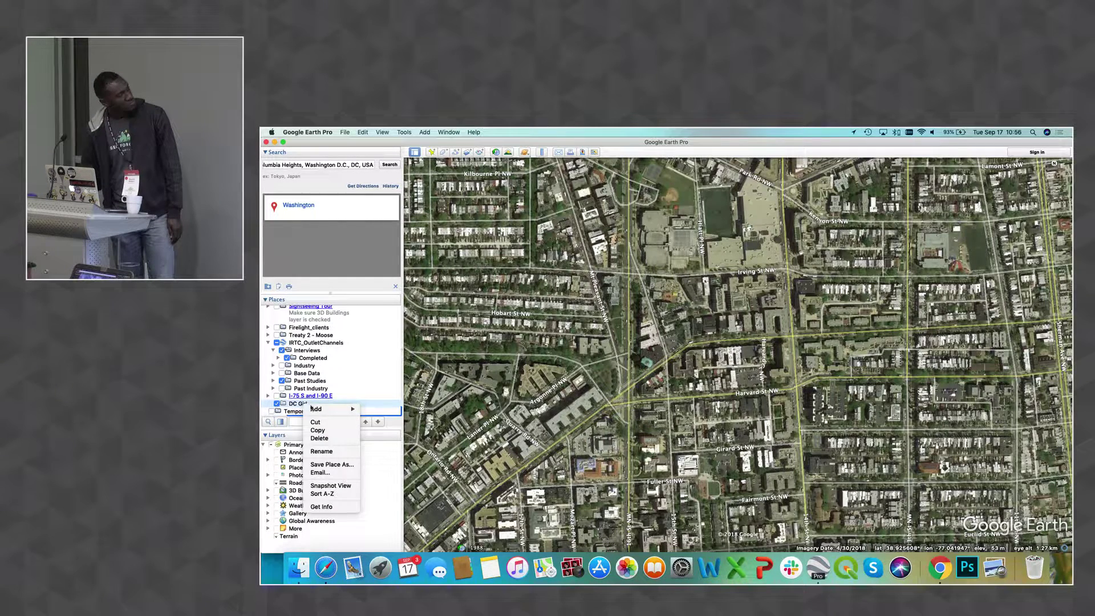
{"action": "mouse_move", "coordinate": [330, 413]}
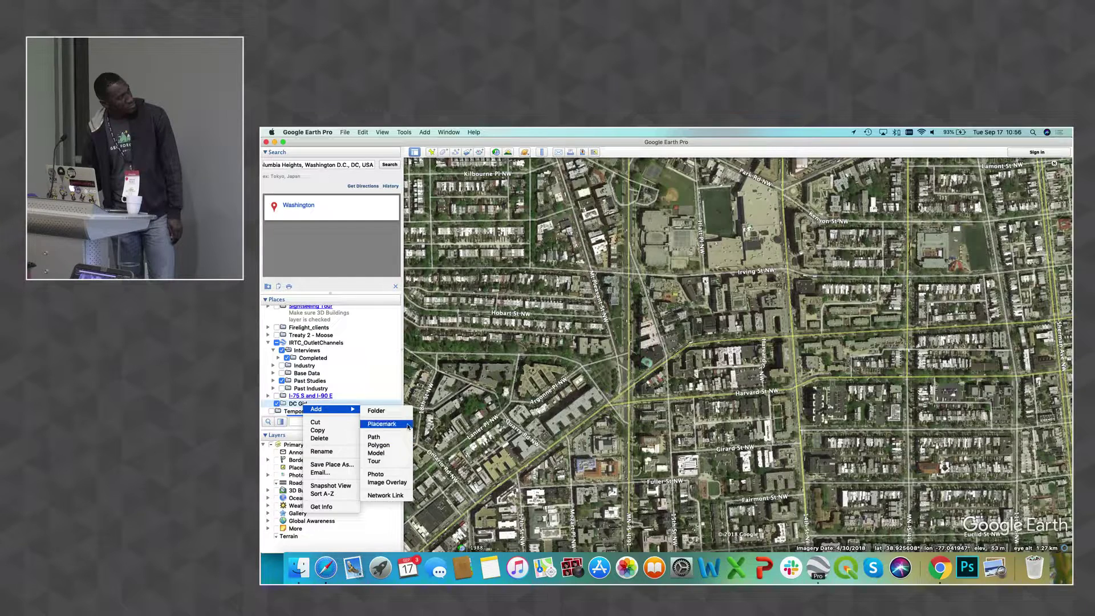
{"action": "left_click", "coordinate": [382, 424]}
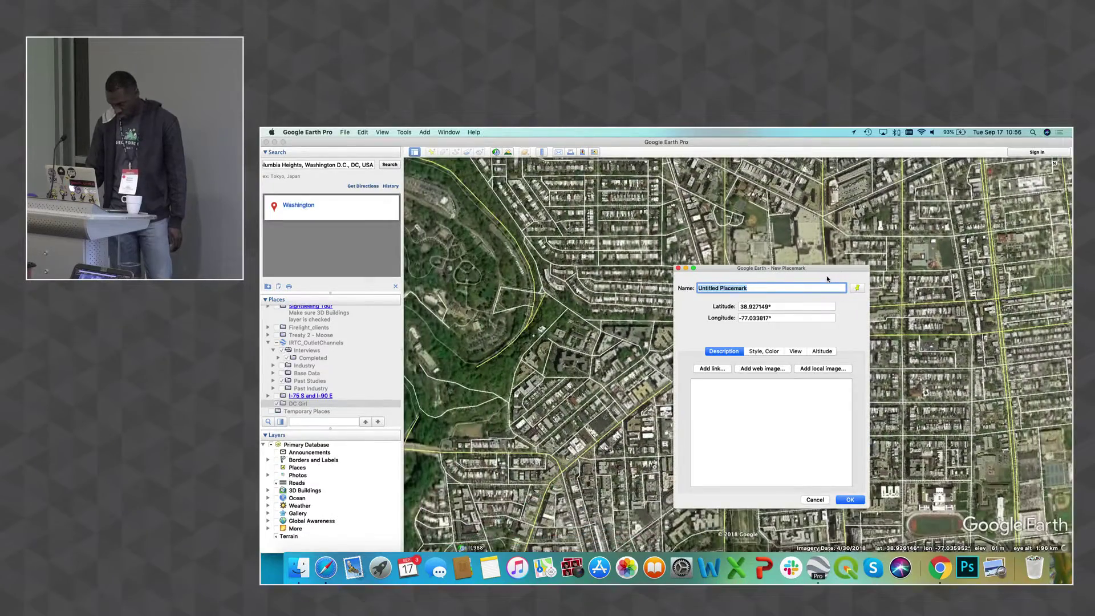
{"action": "left_click_drag", "start_coordinate": [826, 270], "coordinate": [1046, 293]}
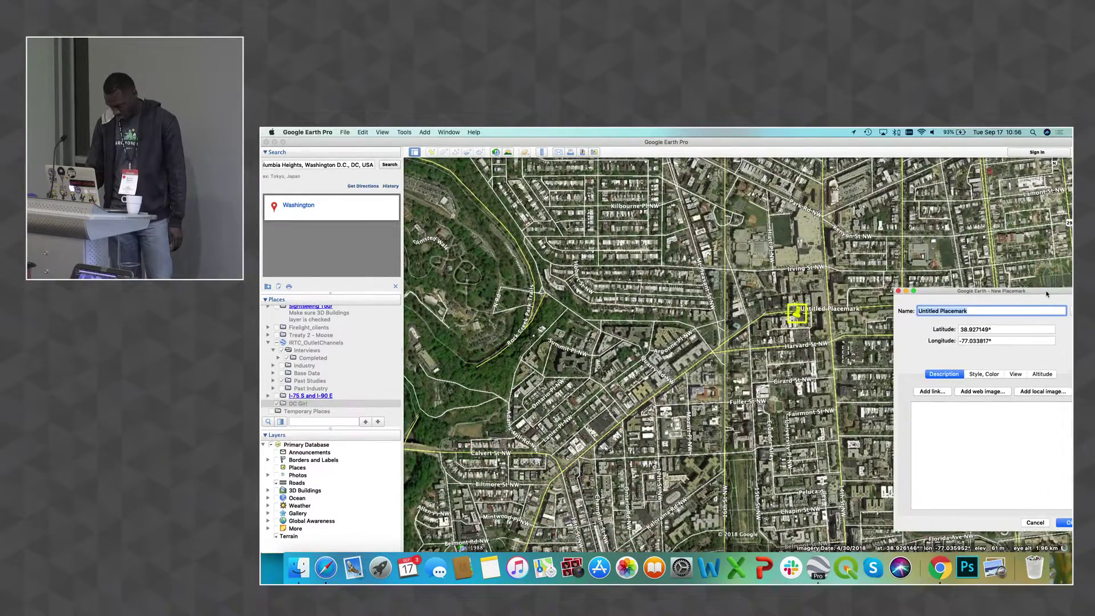
- Name the placemark 'DC Girl House' and save it
{"action": "left_click", "coordinate": [978, 314]}
{"action": "triple_click", "coordinate": [979, 314]}
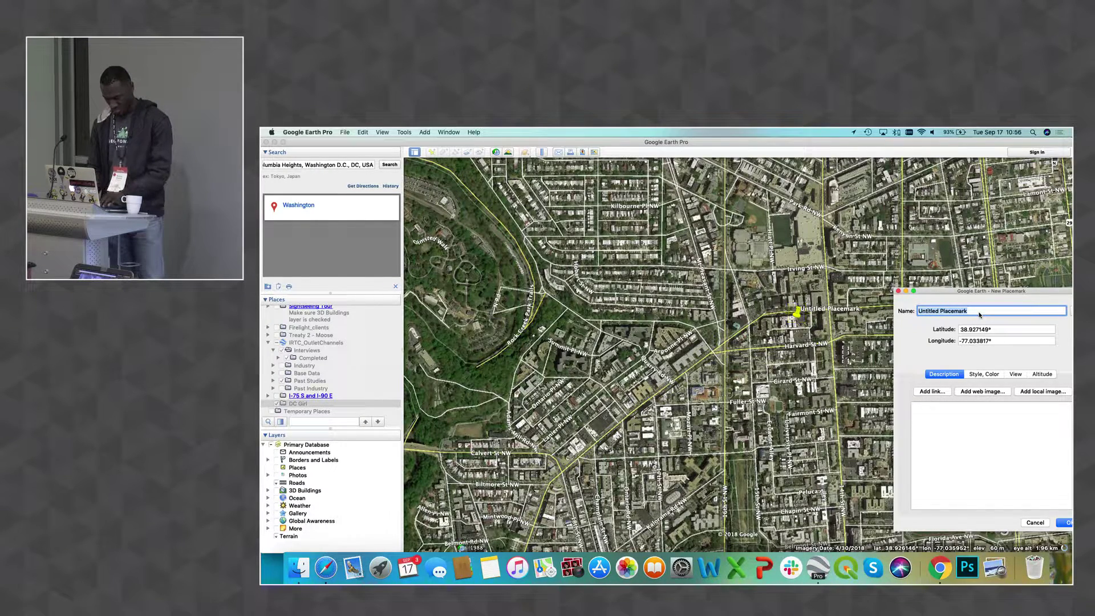
{"action": "type", "text": "D"}
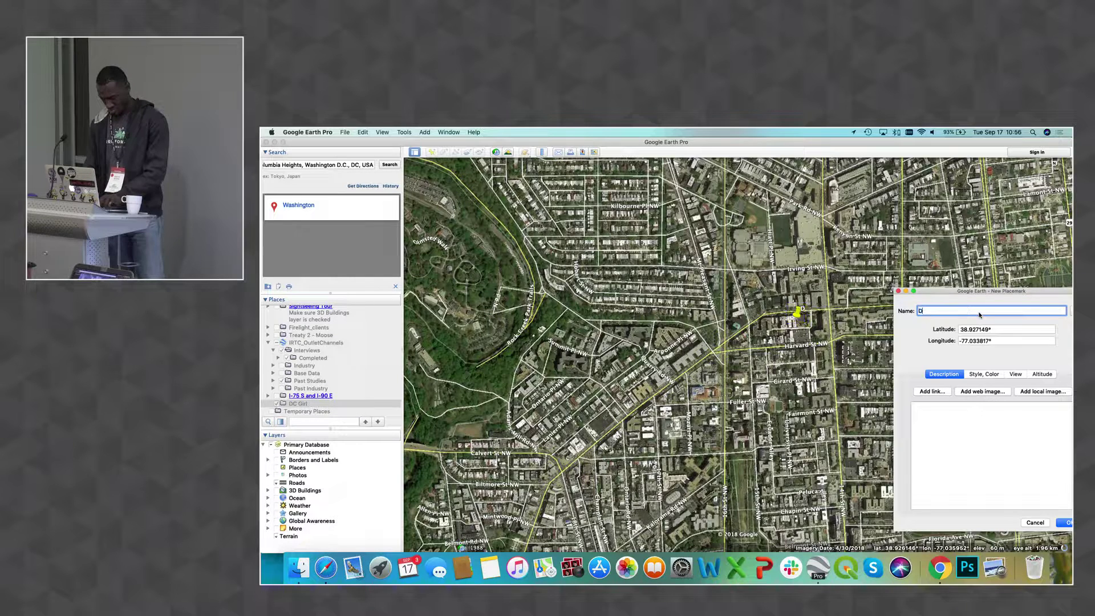
{"action": "type", "text": "C Girl H"}
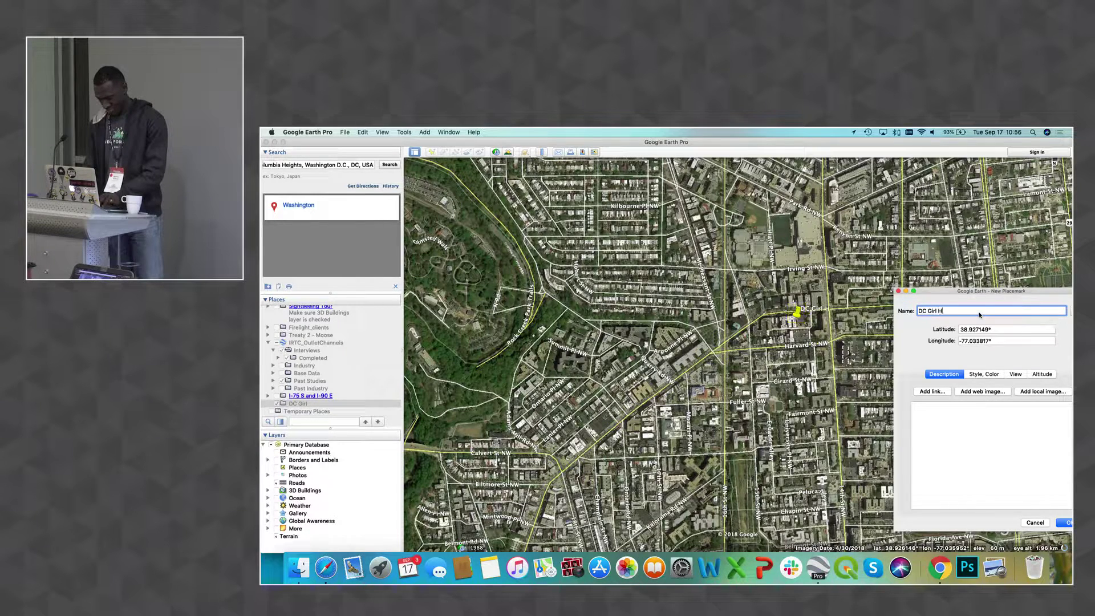
{"action": "type", "text": "ouse"}
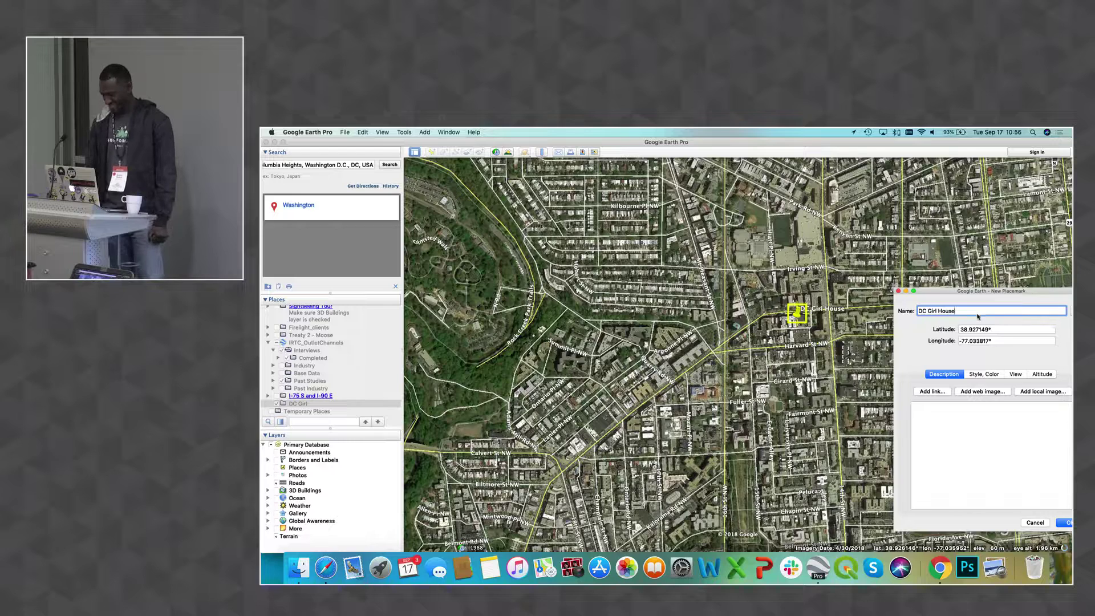
{"action": "left_click", "coordinate": [1063, 522]}
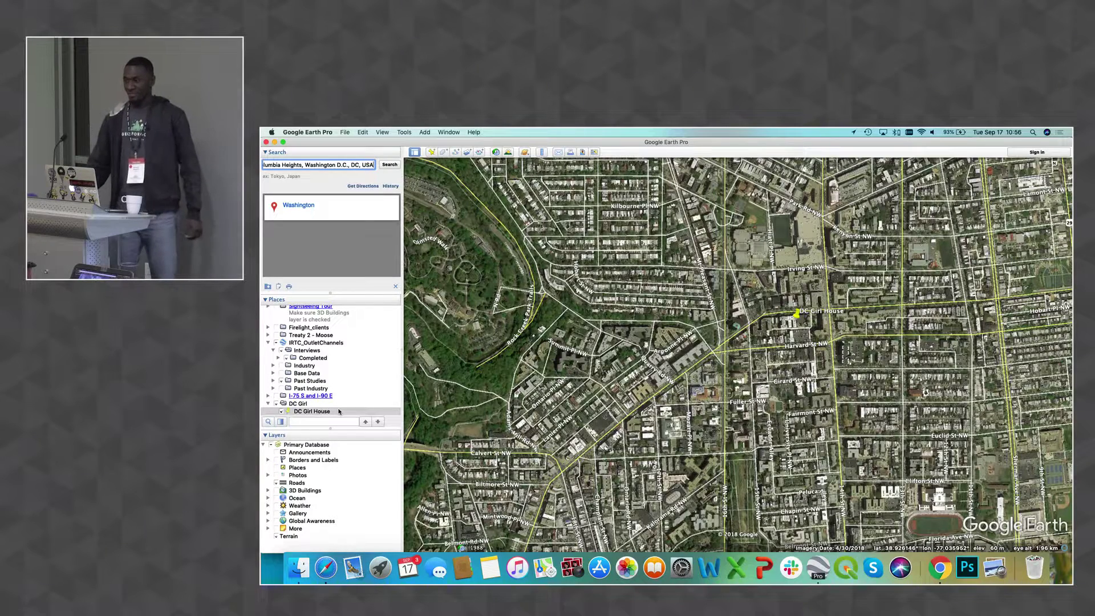
- Replace the old search with 'argentina' and fly to Argentina
{"action": "triple_click", "coordinate": [354, 165]}
{"action": "key", "text": "BackSpace"}
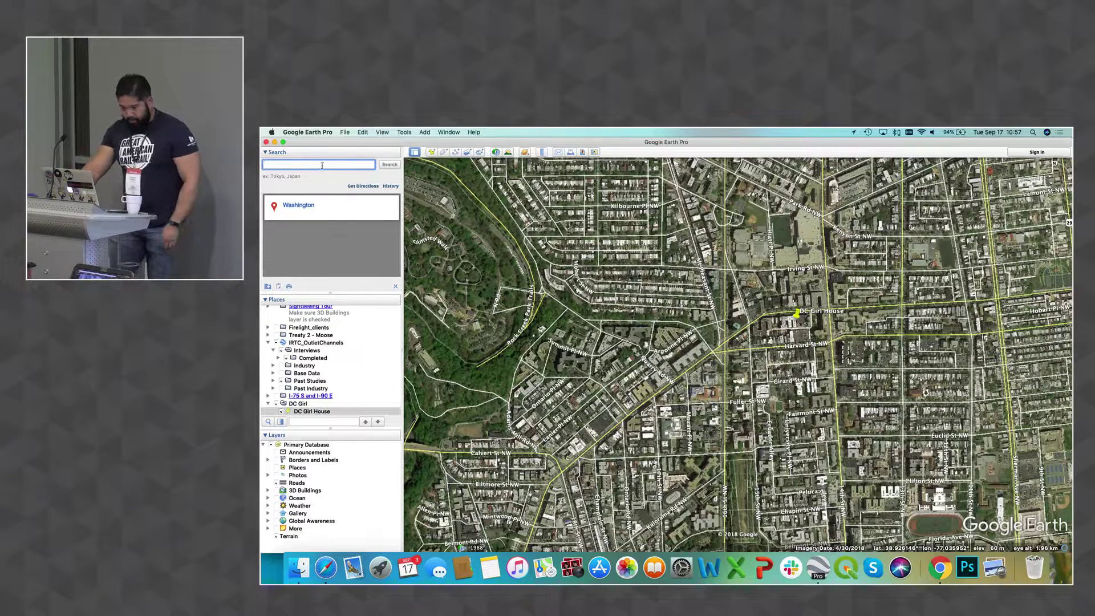
{"action": "type", "text": "argentina"}
{"action": "key", "text": "Return"}
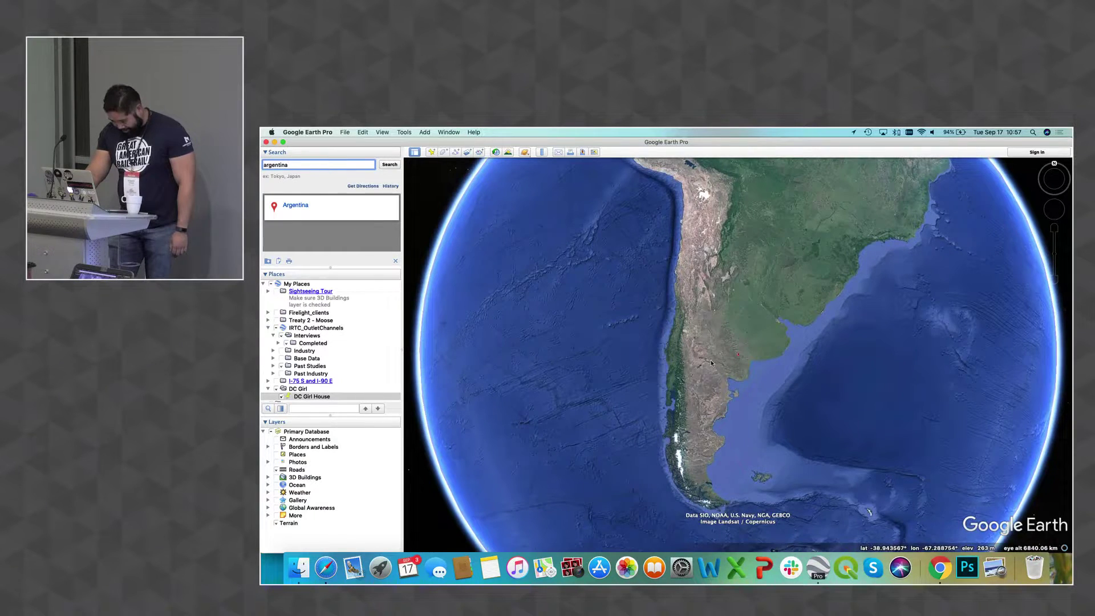
- Zoom in and out to frame central Argentina
{"action": "scroll", "coordinate": [711, 363], "scroll_direction": "up", "scroll_amount": 5}
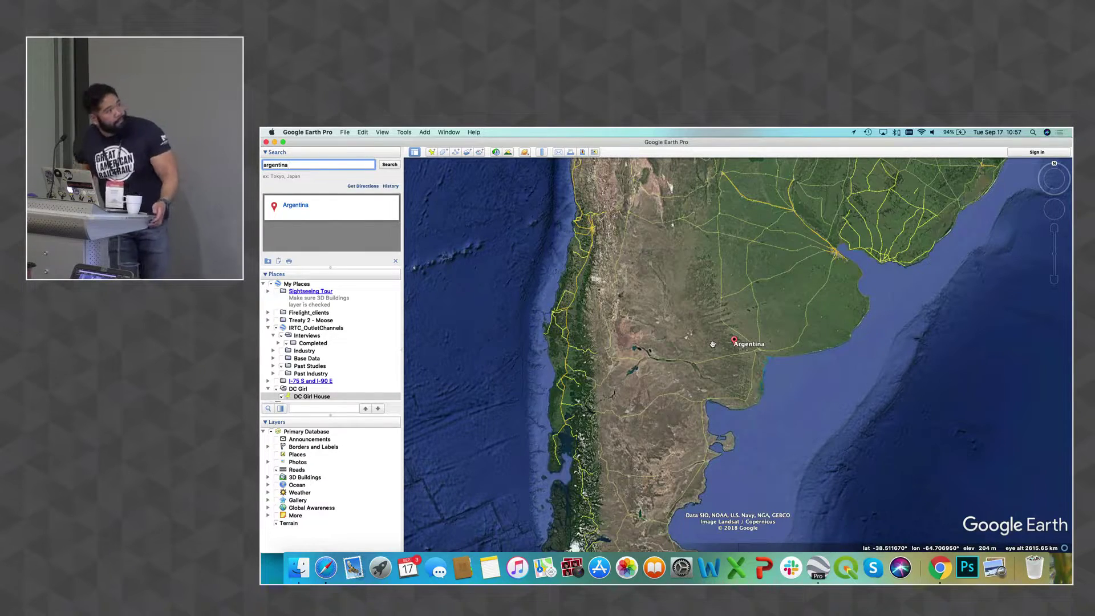
{"action": "scroll", "coordinate": [695, 327], "scroll_direction": "up", "scroll_amount": 5}
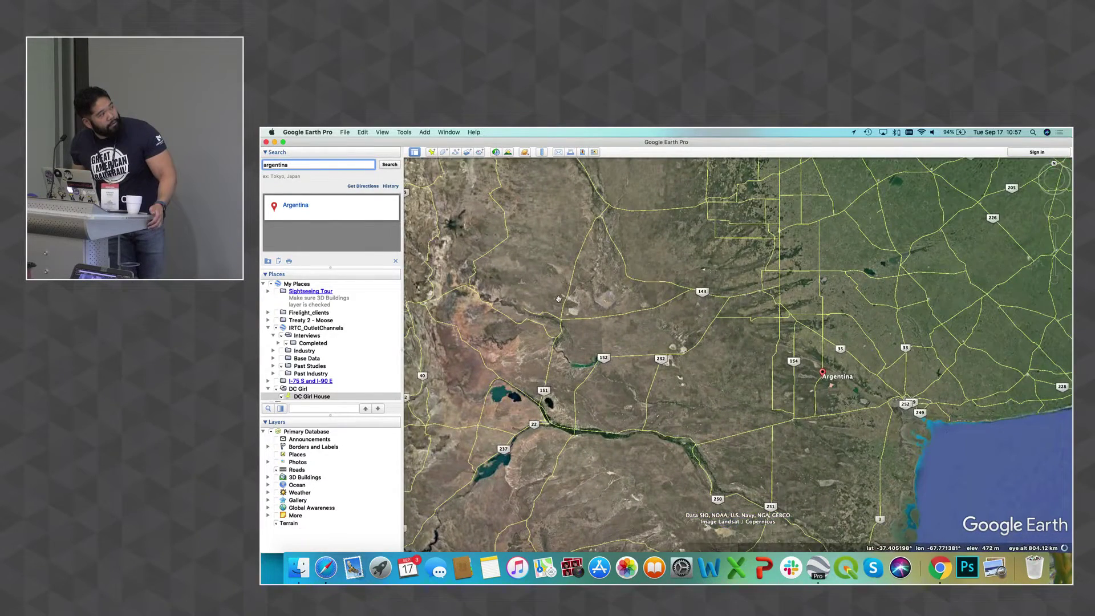
{"action": "left_click", "coordinate": [558, 293]}
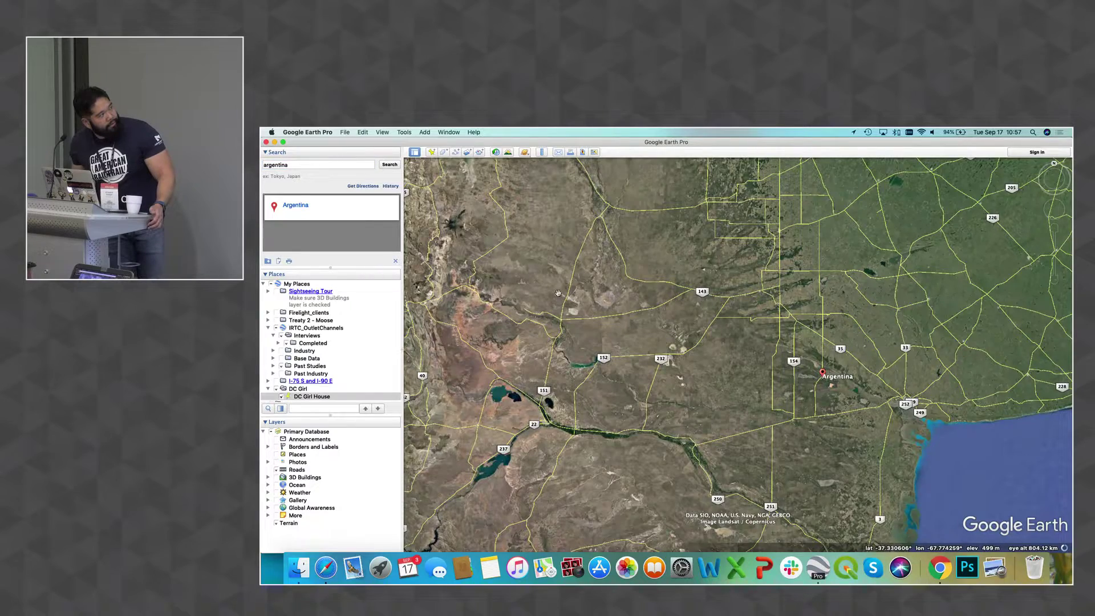
{"action": "scroll", "coordinate": [694, 316], "scroll_direction": "up", "scroll_amount": 8}
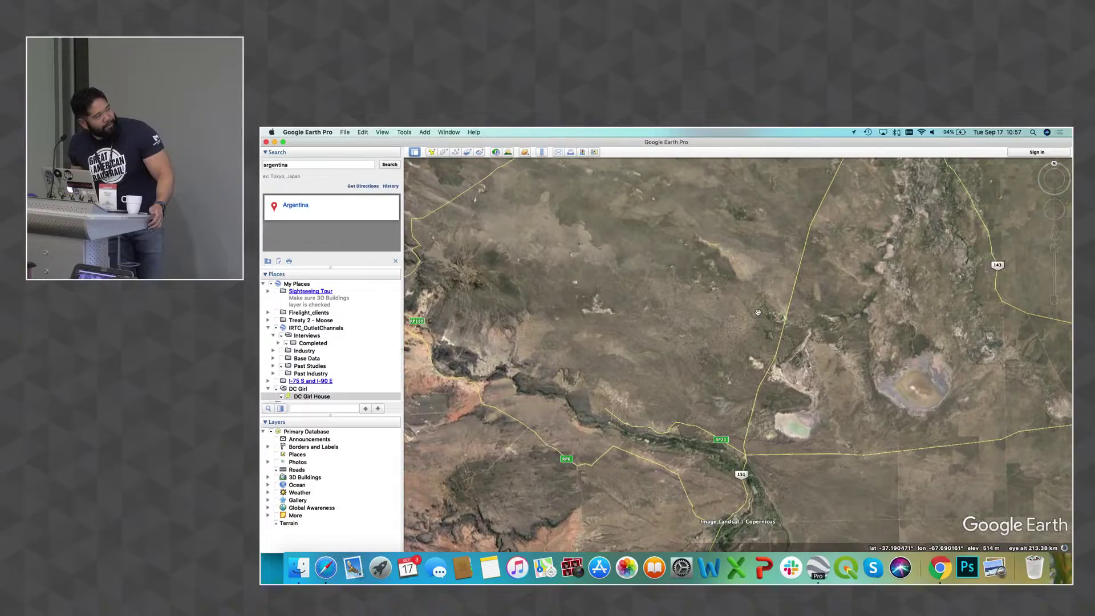
{"action": "scroll", "coordinate": [756, 312], "scroll_direction": "down", "scroll_amount": 8}
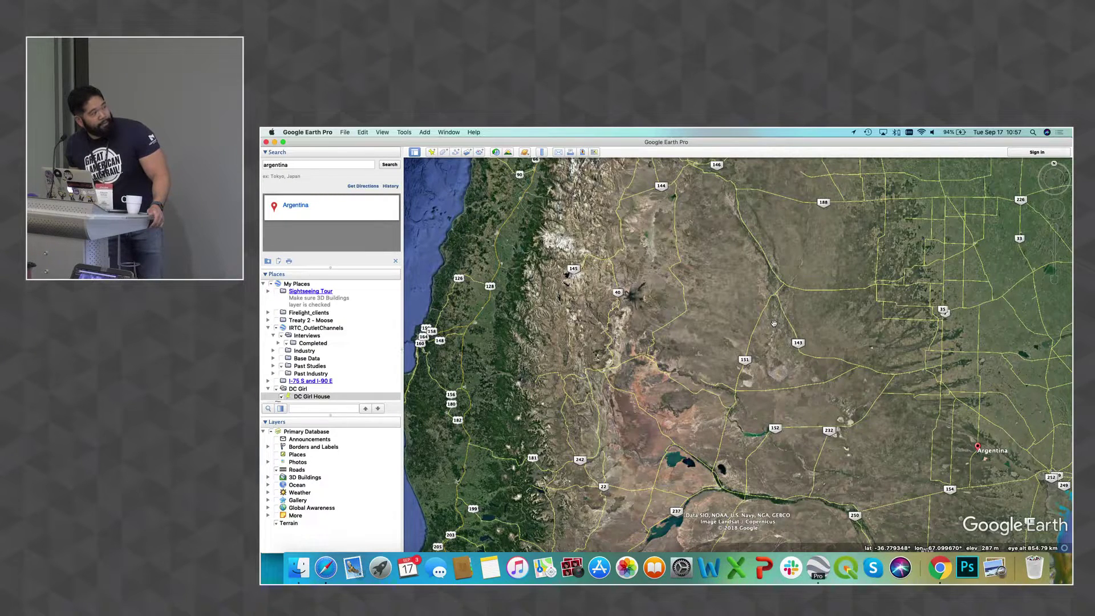
- Turn on Borders and Labels, then pan north to the Antofagasta, Jujuy and Salta region
{"action": "left_click", "coordinate": [278, 447]}
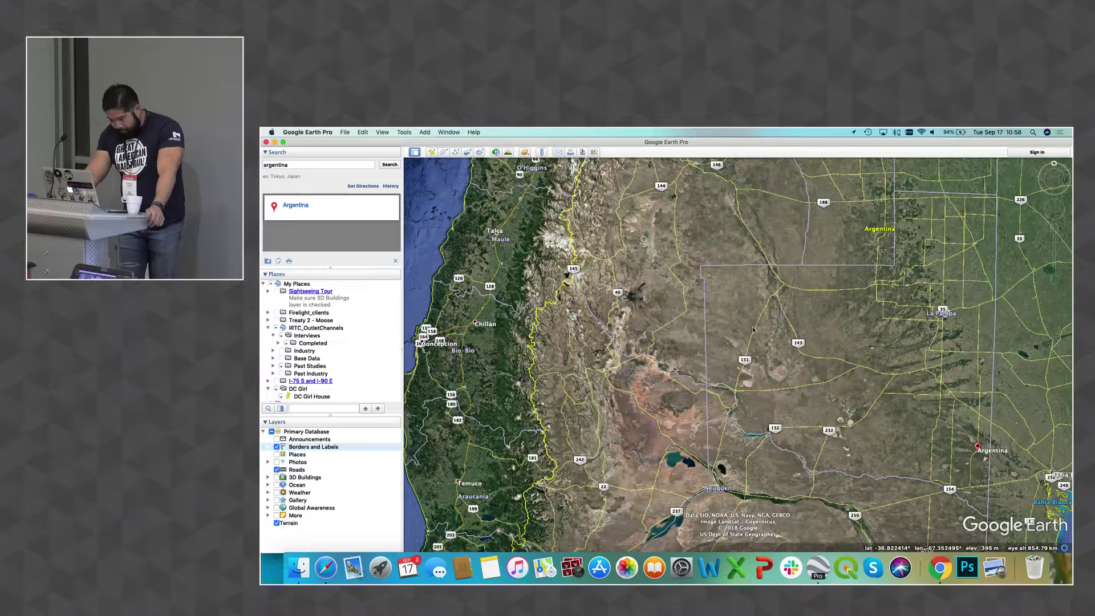
{"action": "left_click_drag", "start_coordinate": [751, 215], "coordinate": [767, 285]}
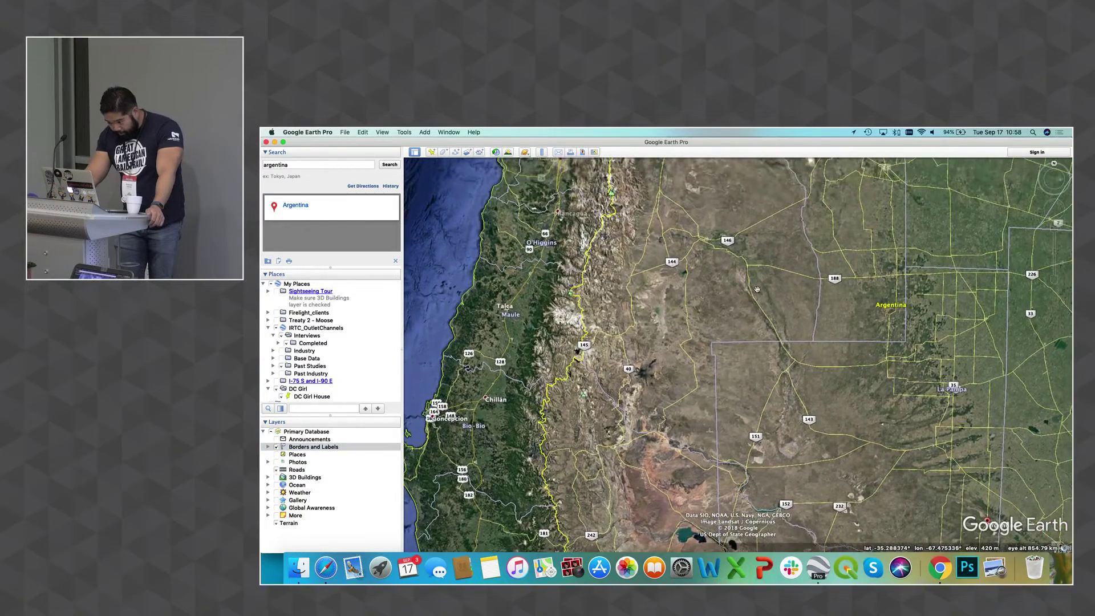
{"action": "left_click_drag", "start_coordinate": [755, 210], "coordinate": [772, 276]}
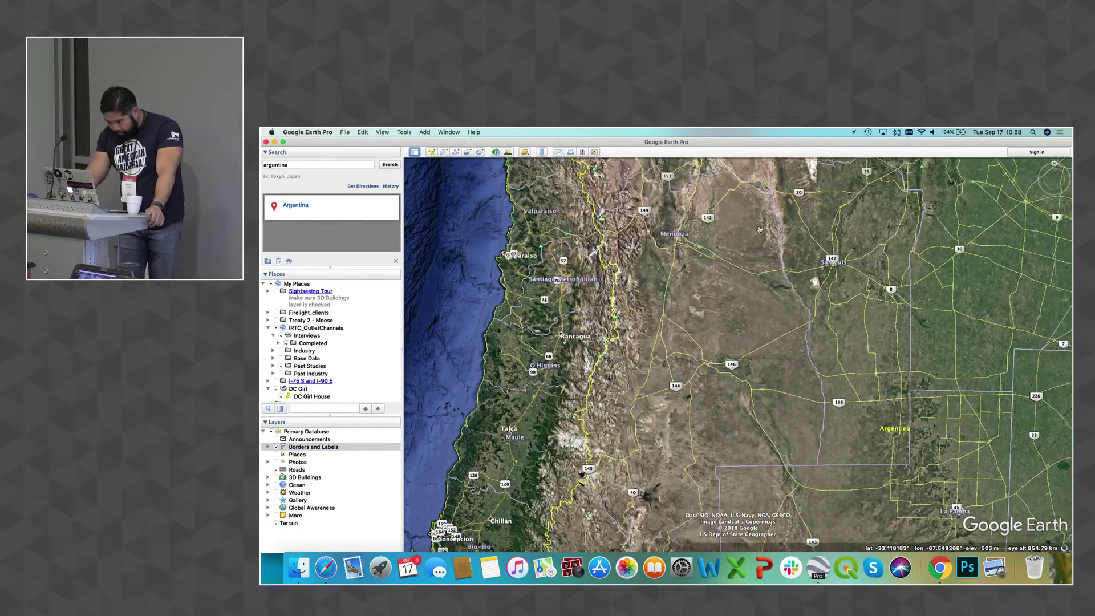
{"action": "left_click_drag", "start_coordinate": [760, 218], "coordinate": [772, 446]}
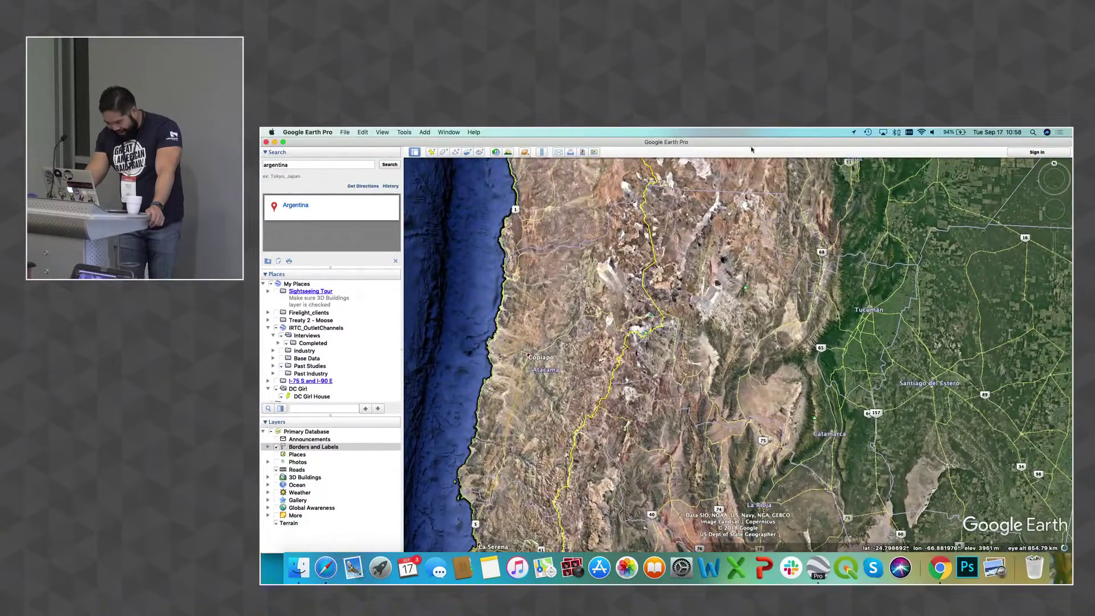
{"action": "left_click_drag", "start_coordinate": [759, 182], "coordinate": [720, 237]}
{"action": "scroll", "coordinate": [663, 429], "scroll_direction": "down", "scroll_amount": 1}
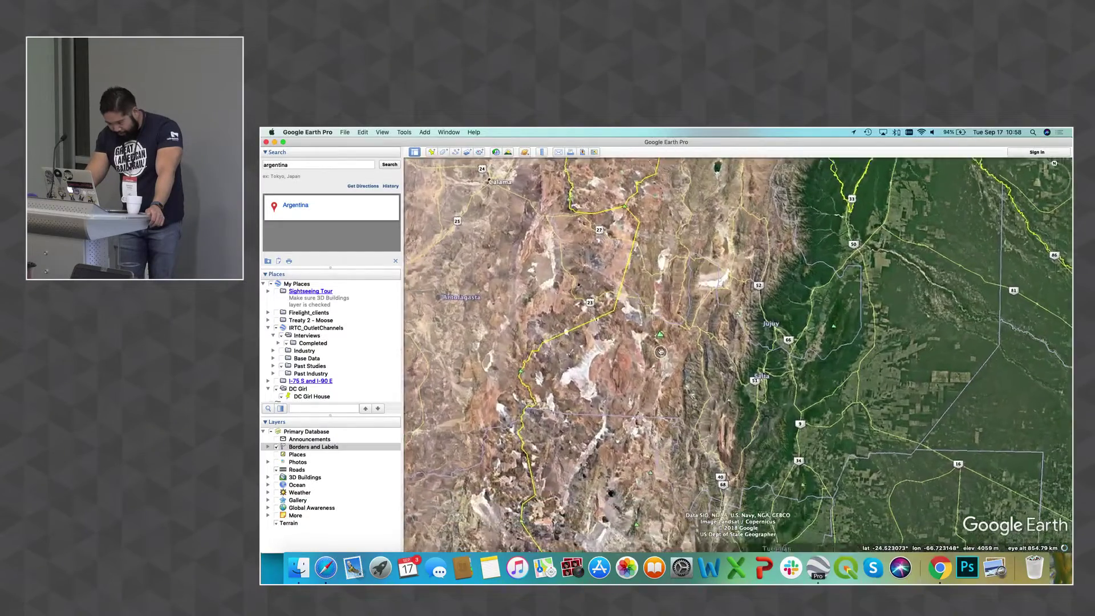
{"action": "left_click_drag", "start_coordinate": [663, 424], "coordinate": [670, 372]}
{"action": "left_click", "coordinate": [293, 163]}
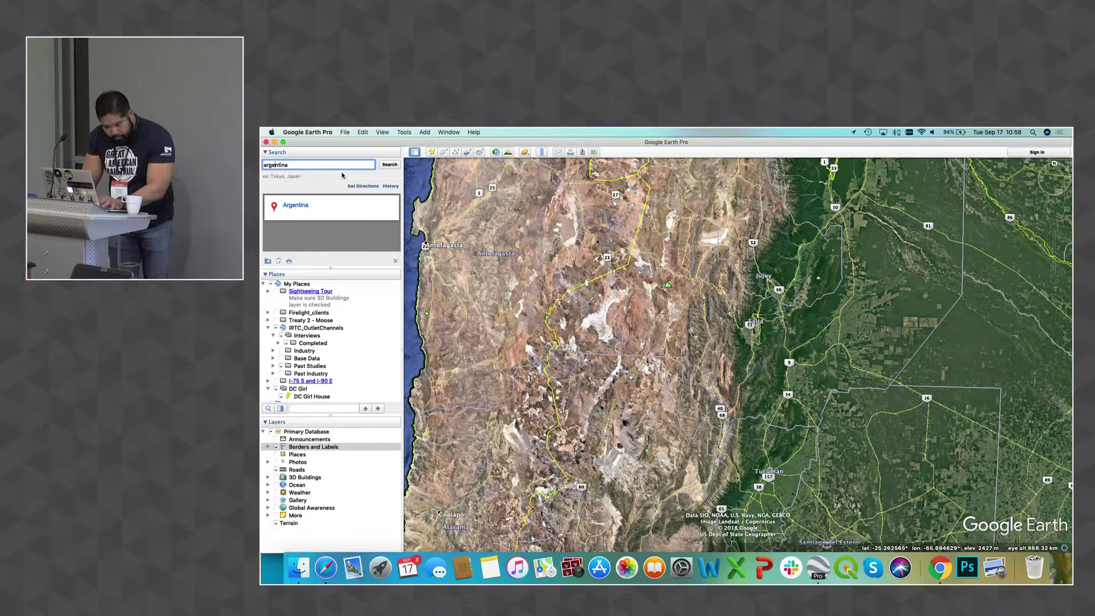
- Fly to 'Villa Carlos Paz, Cordoba, Argentina' via search, then bring up Mission Control
{"action": "type", "text": "villa"}
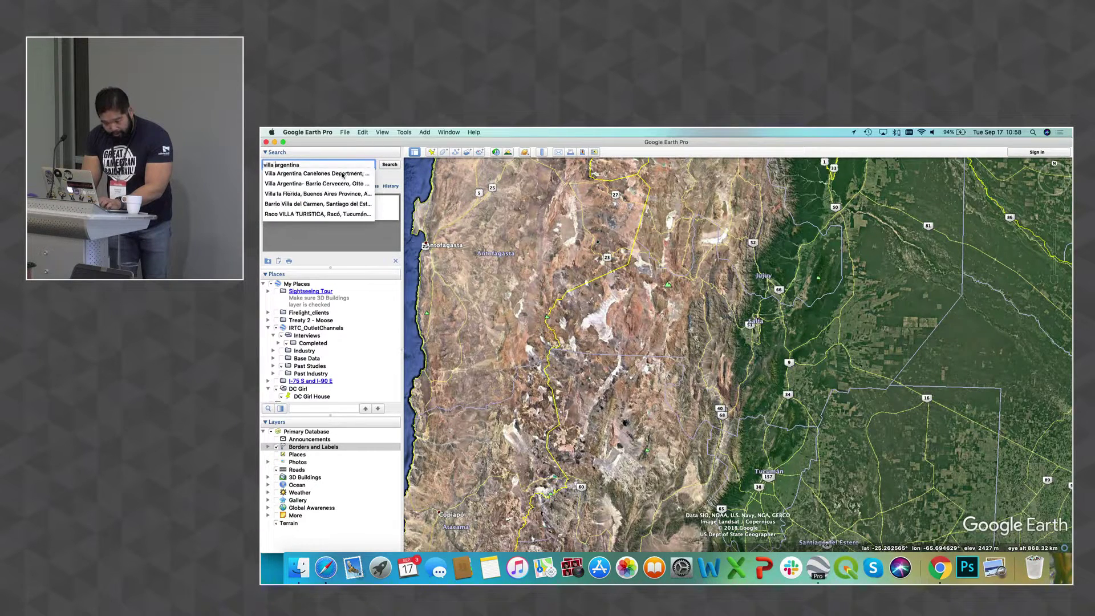
{"action": "type", "text": " carlos"}
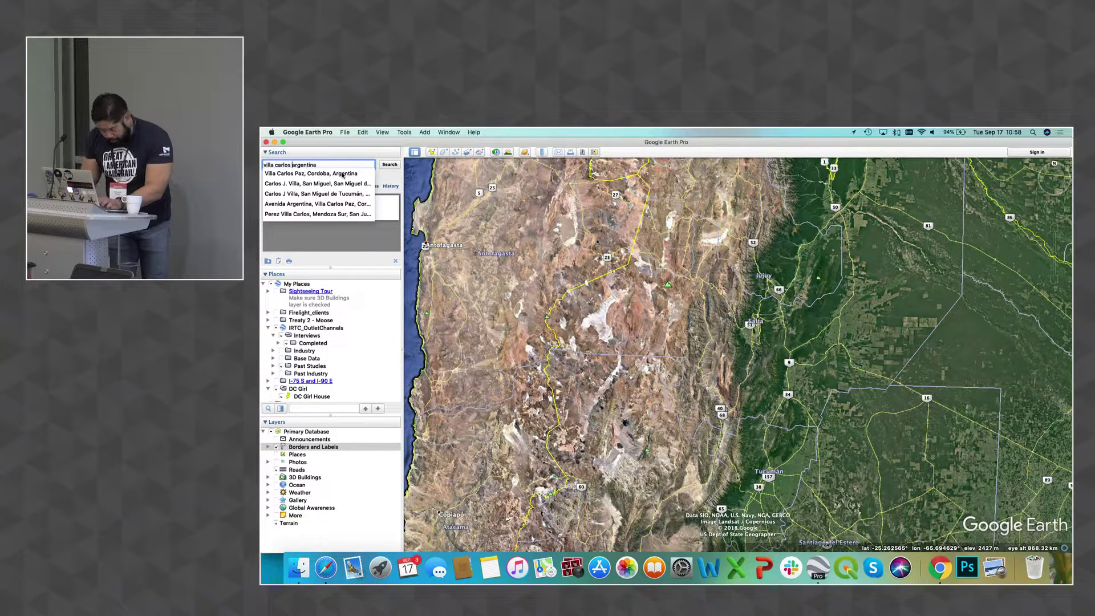
{"action": "left_click", "coordinate": [309, 173]}
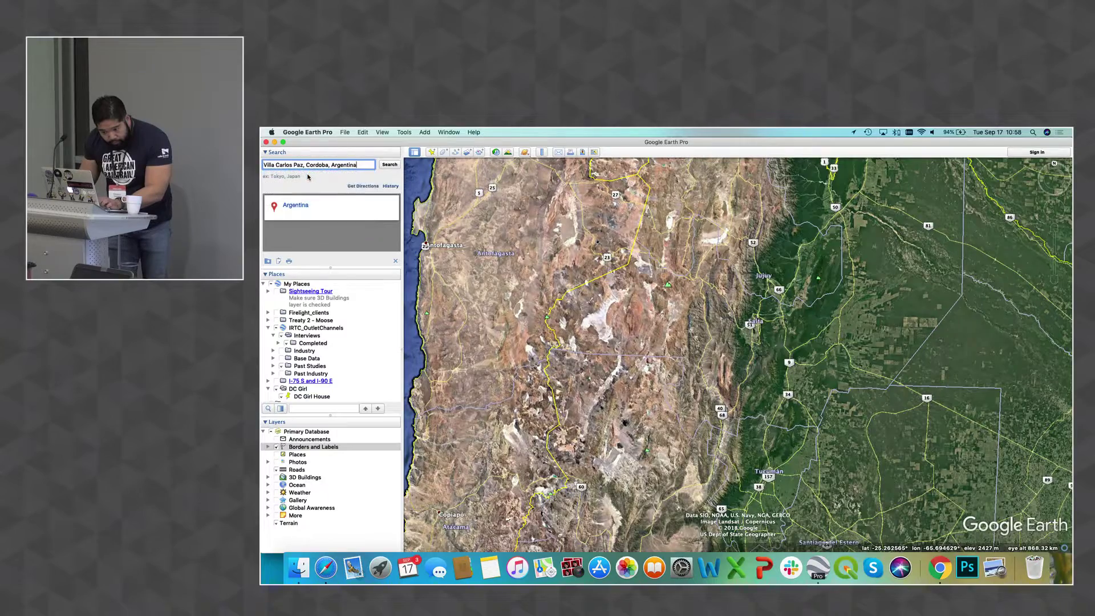
{"action": "left_click", "coordinate": [391, 165]}
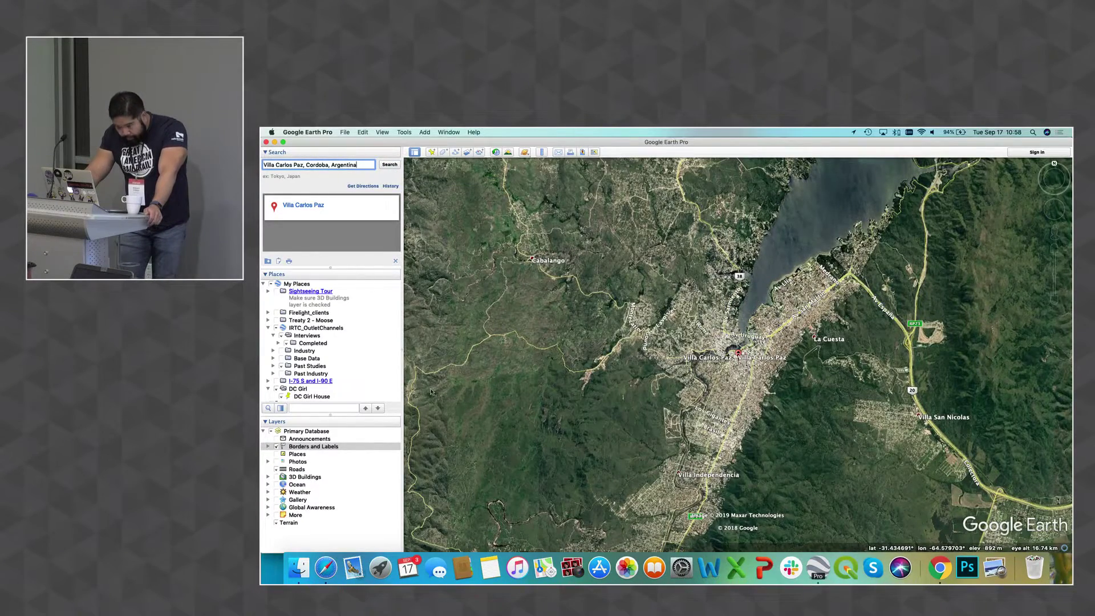
{"action": "key", "text": "ctrl+Up"}
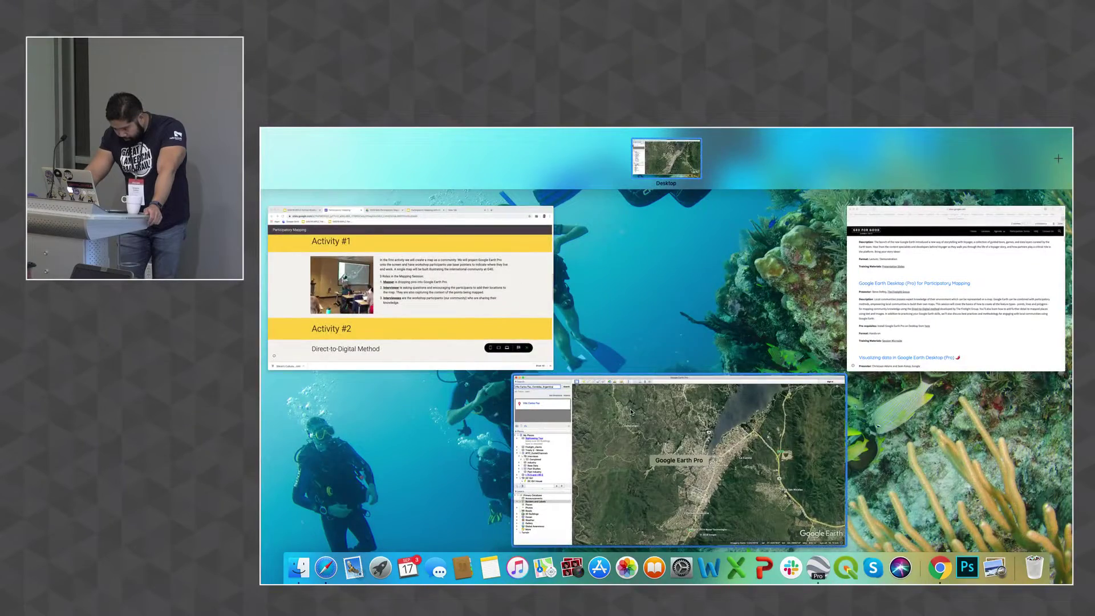
- Pick the Google Earth Pro window showing Villa Carlos Paz in Mission Control
{"action": "left_click", "coordinate": [631, 412]}
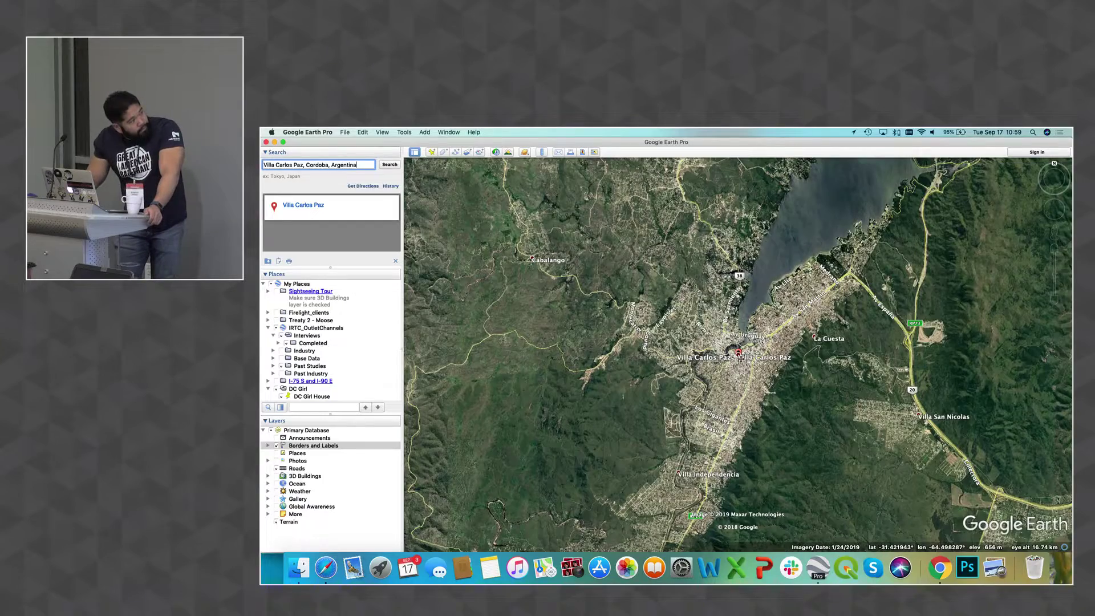
- Zoom in on Villa Carlos Paz and drop Pegman on the residential road for Street View
{"action": "scroll", "coordinate": [709, 386], "scroll_direction": "up", "scroll_amount": 2}
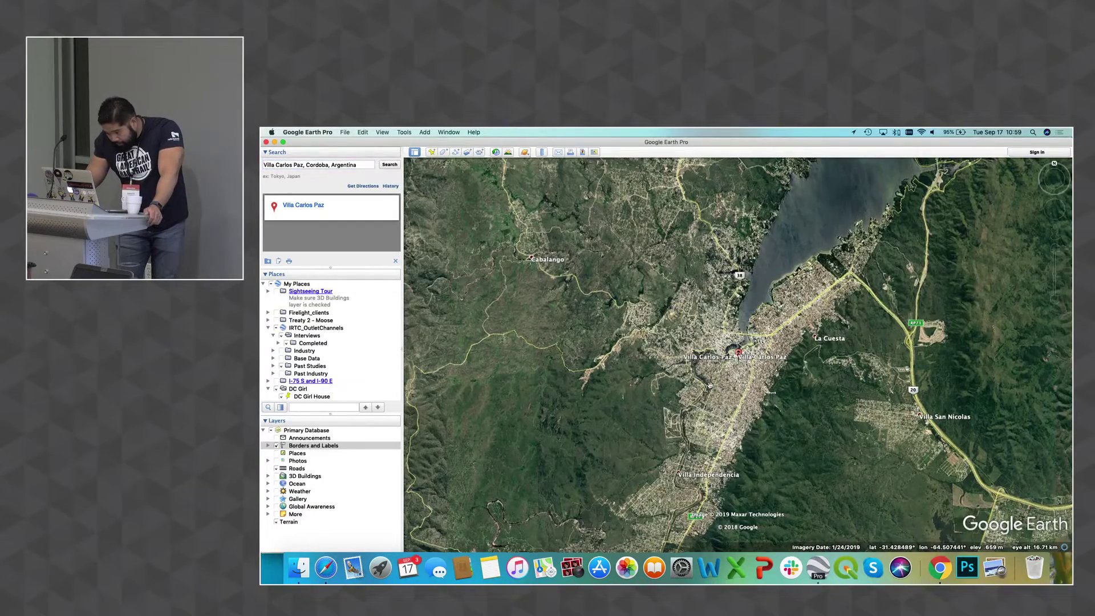
{"action": "scroll", "coordinate": [709, 386], "scroll_direction": "up", "scroll_amount": 3}
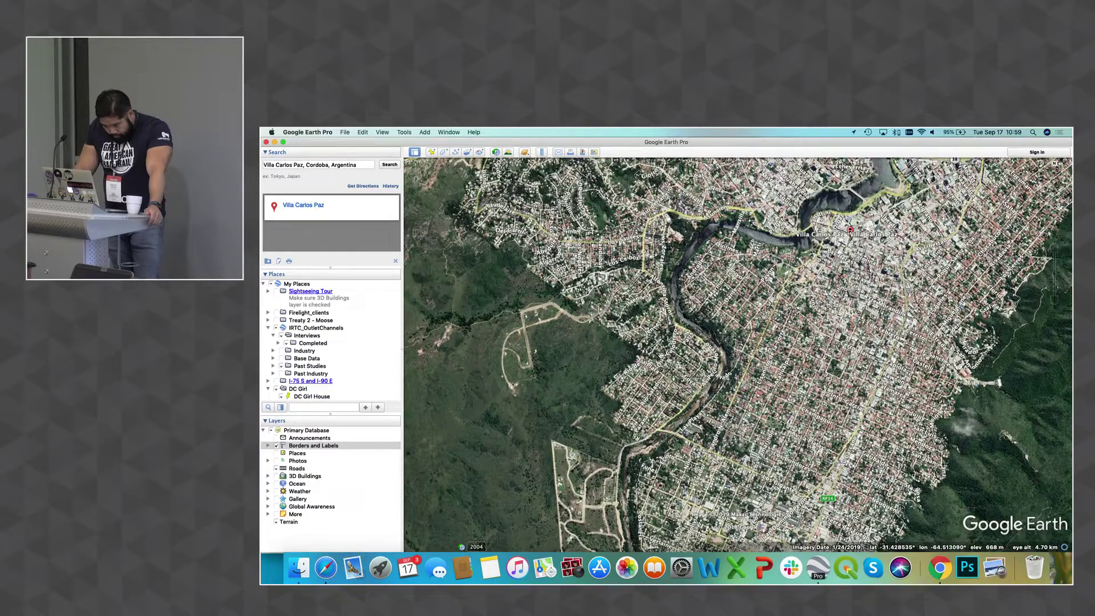
{"action": "scroll", "coordinate": [668, 355], "scroll_direction": "up", "scroll_amount": 3}
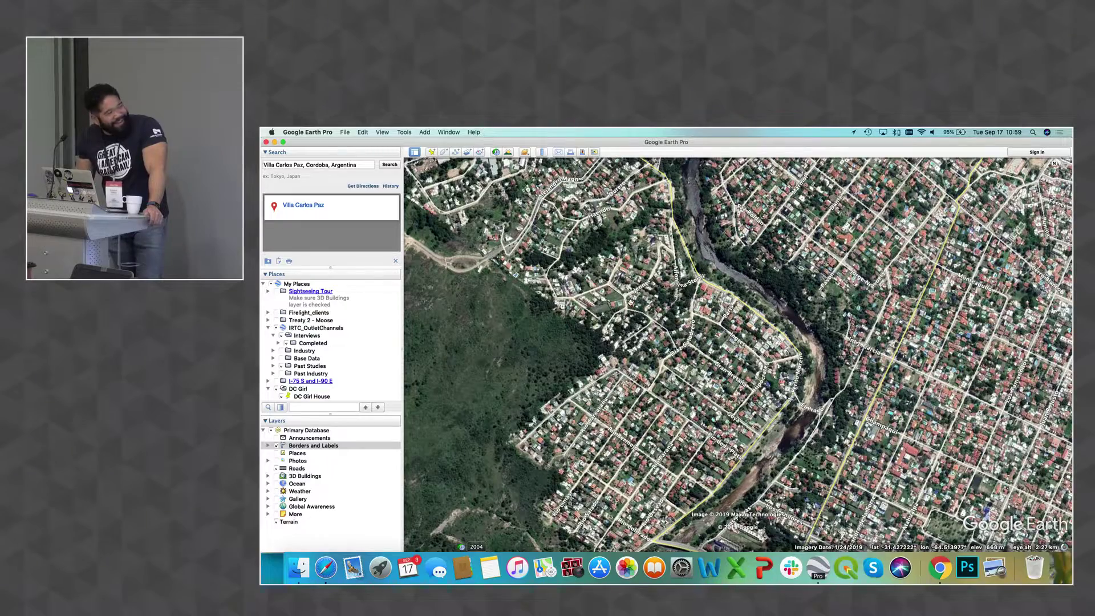
{"action": "scroll", "coordinate": [738, 387], "scroll_direction": "up", "scroll_amount": 5}
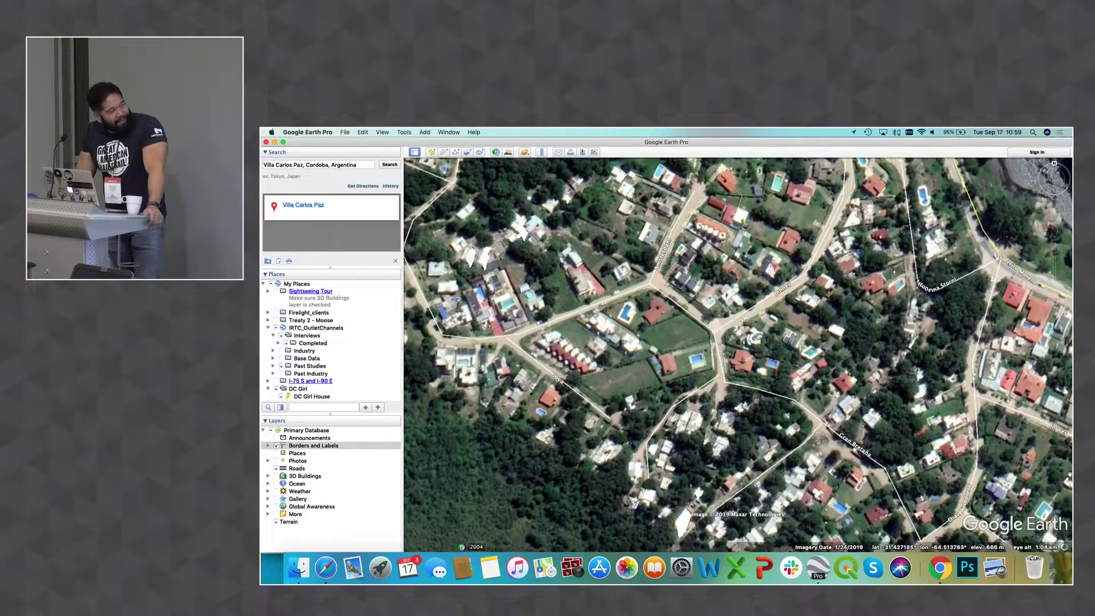
{"action": "scroll", "coordinate": [752, 338], "scroll_direction": "up", "scroll_amount": 1}
{"action": "scroll", "coordinate": [752, 339], "scroll_direction": "up", "scroll_amount": 3}
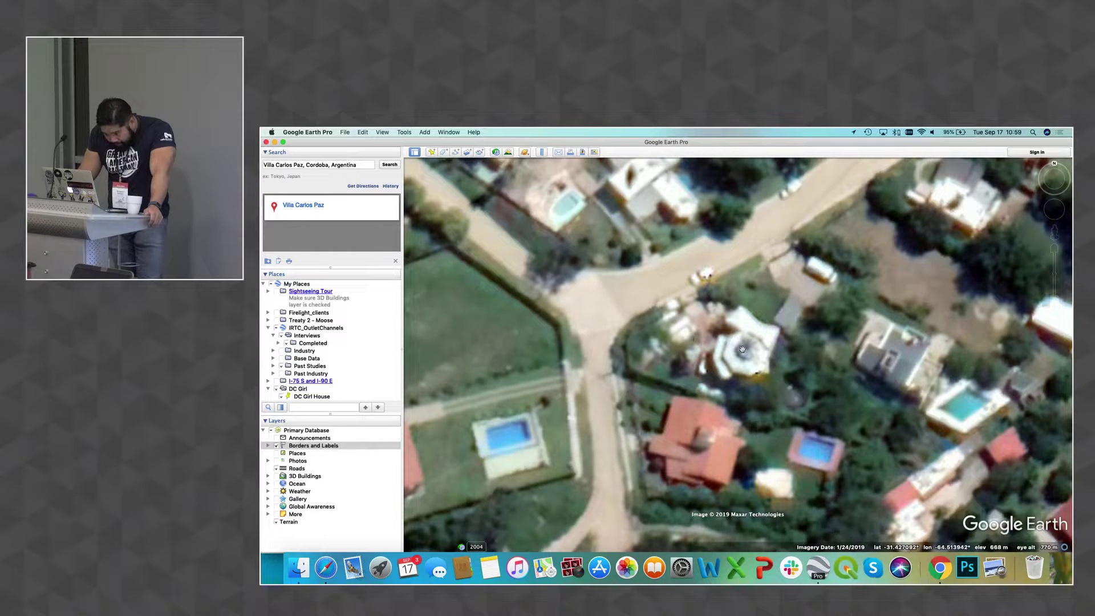
{"action": "scroll", "coordinate": [697, 340], "scroll_direction": "up", "scroll_amount": 5}
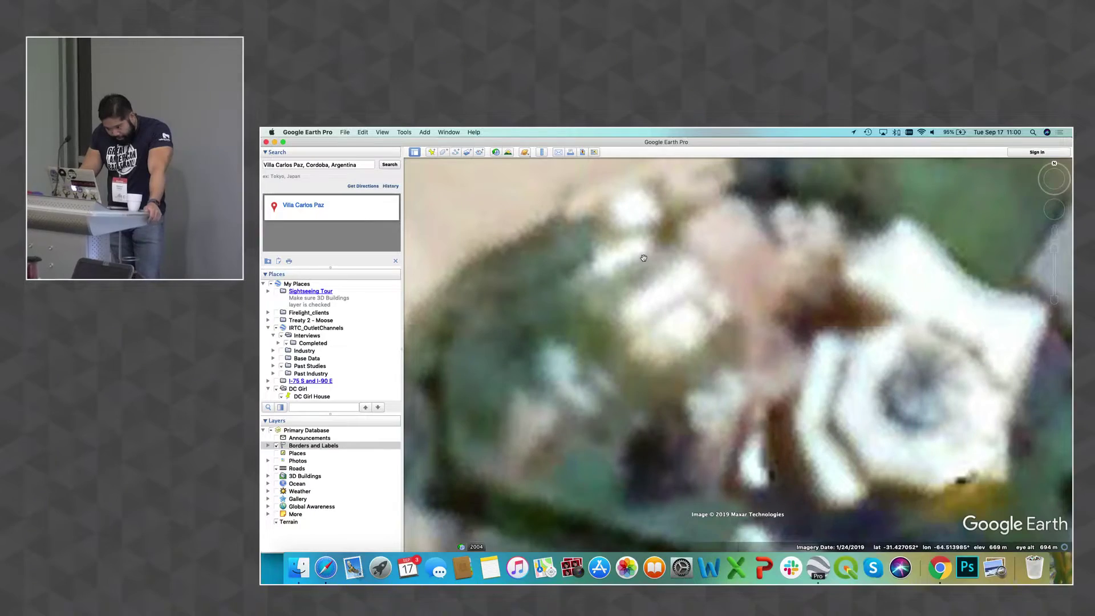
{"action": "scroll", "coordinate": [653, 266], "scroll_direction": "down", "scroll_amount": 3}
{"action": "scroll", "coordinate": [653, 267], "scroll_direction": "down", "scroll_amount": 3}
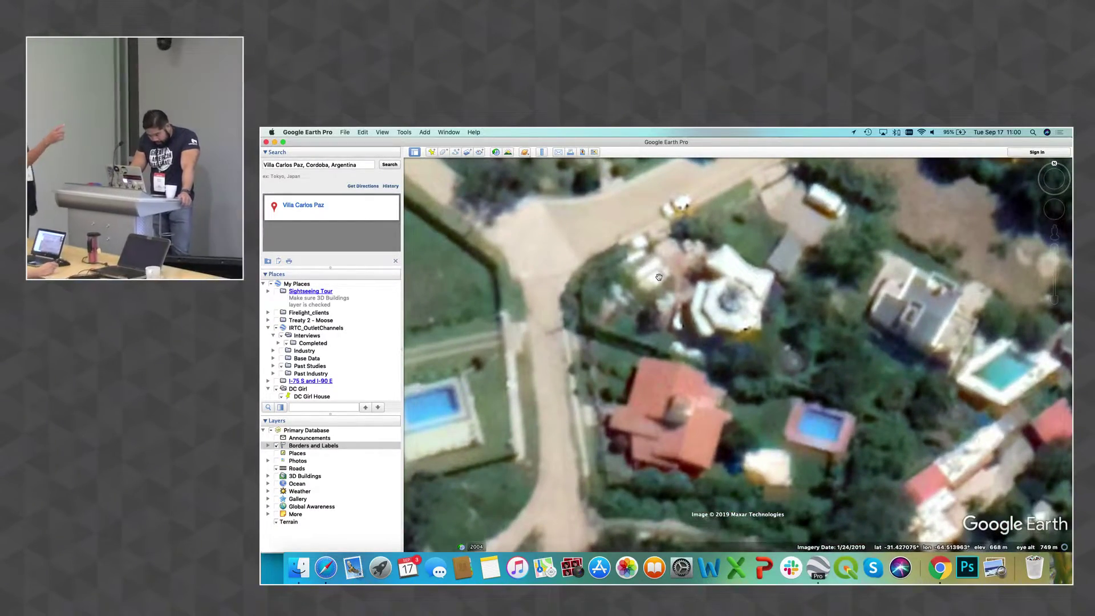
{"action": "scroll", "coordinate": [657, 276], "scroll_direction": "up", "scroll_amount": 3}
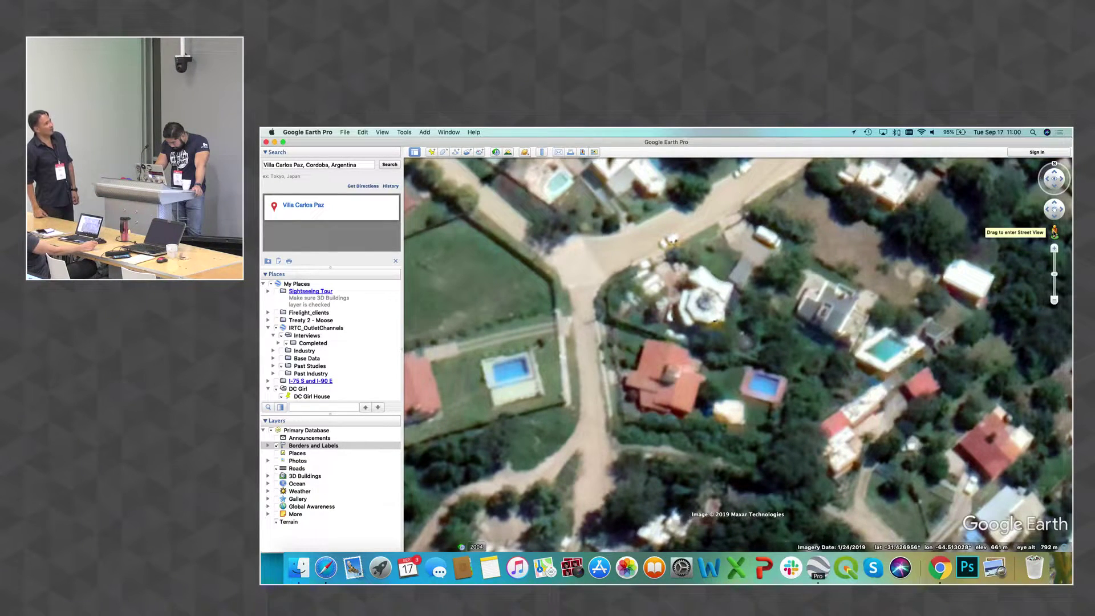
{"action": "left_click_drag", "start_coordinate": [1053, 232], "coordinate": [633, 249]}
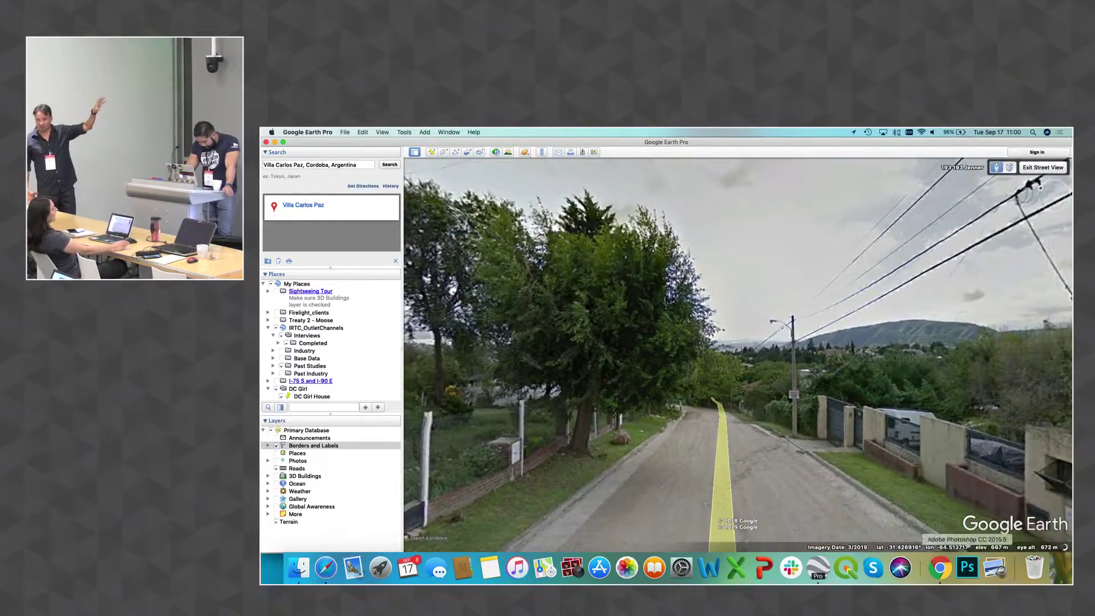
- Advance along the road in Street View and turn to face the gated timber house
{"action": "left_click", "coordinate": [841, 434]}
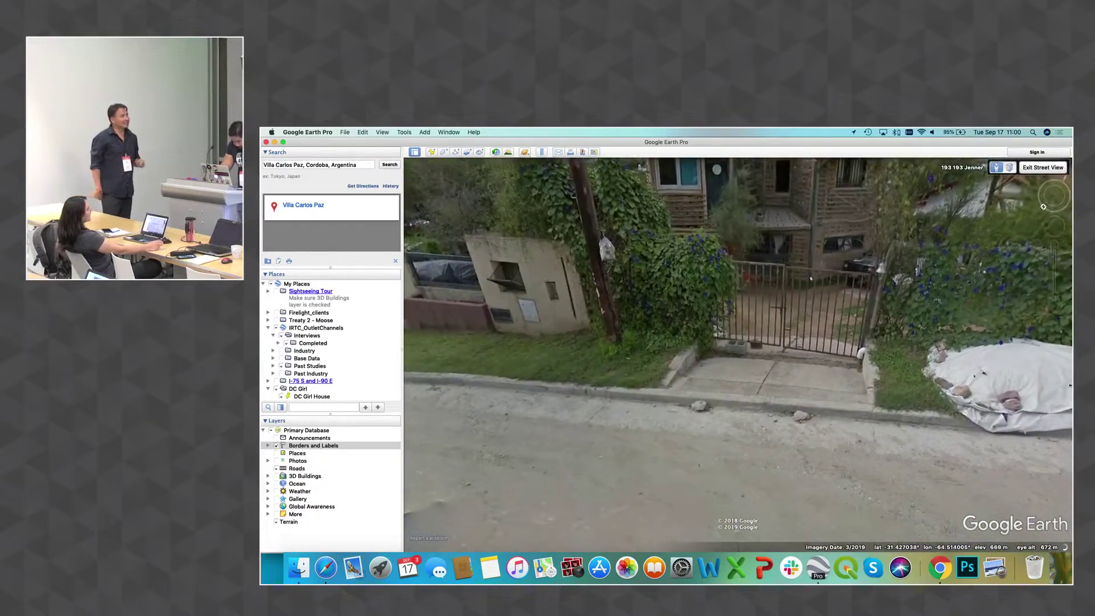
{"action": "left_click", "coordinate": [942, 370]}
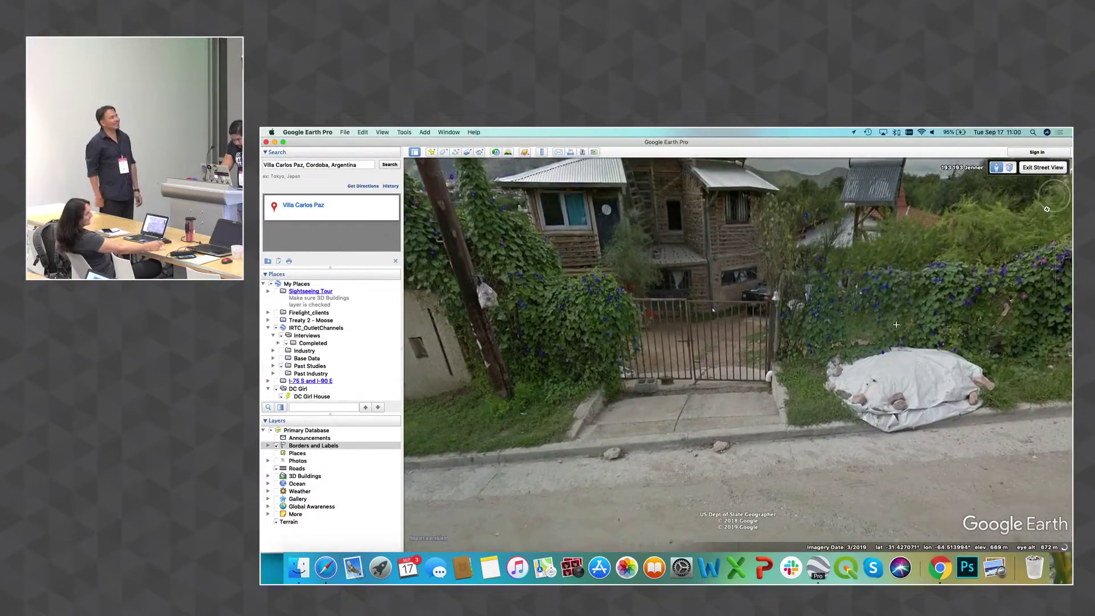
{"action": "left_click_drag", "start_coordinate": [900, 294], "coordinate": [910, 344]}
{"action": "left_click", "coordinate": [910, 343]}
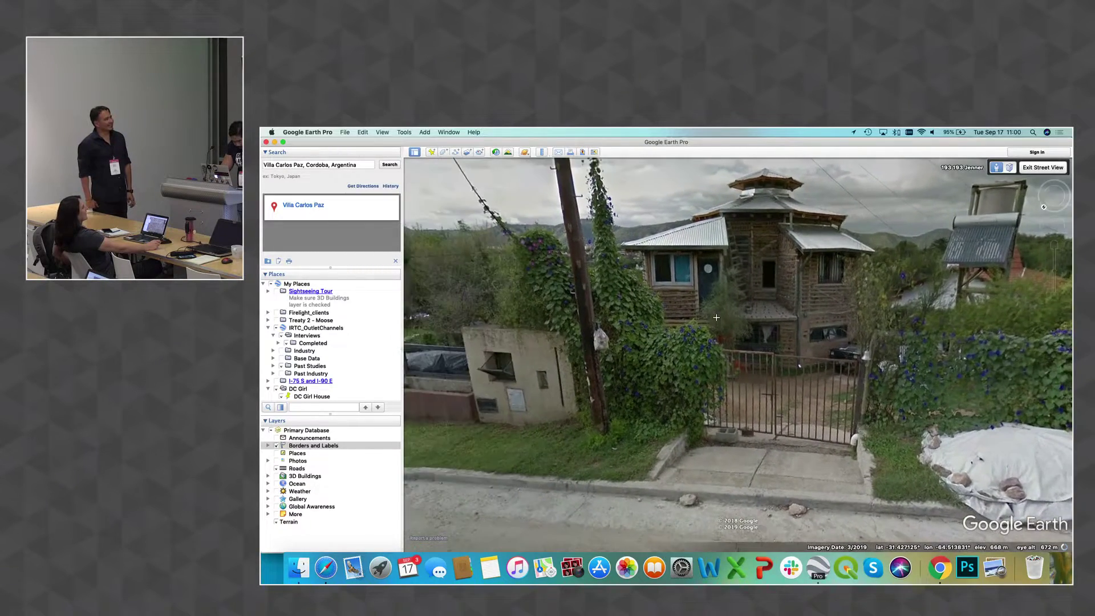
{"action": "left_click", "coordinate": [758, 336]}
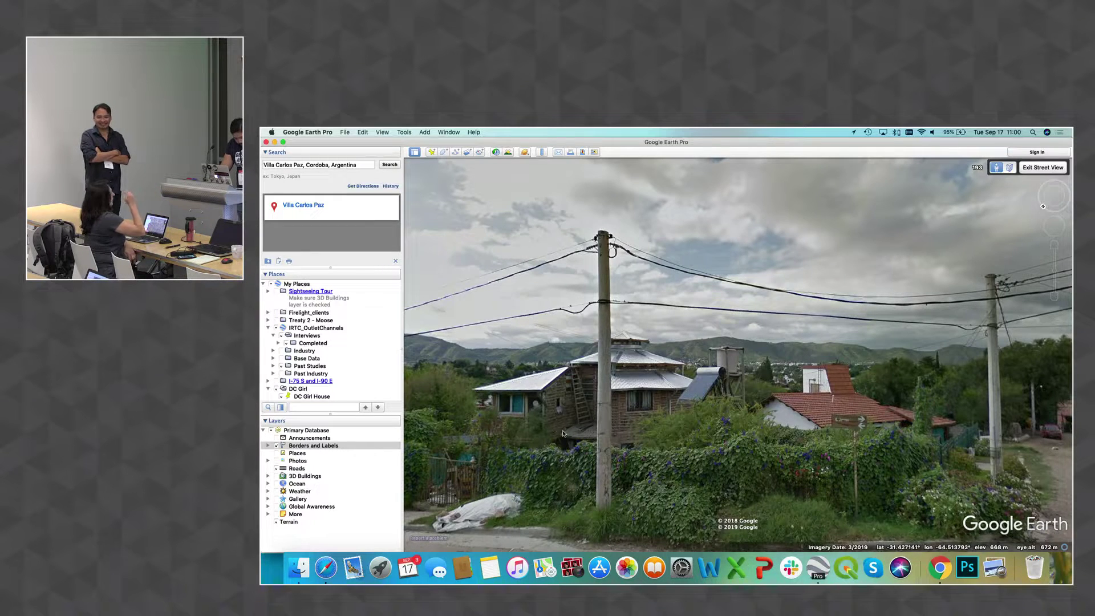
{"action": "left_click_drag", "start_coordinate": [515, 439], "coordinate": [683, 420]}
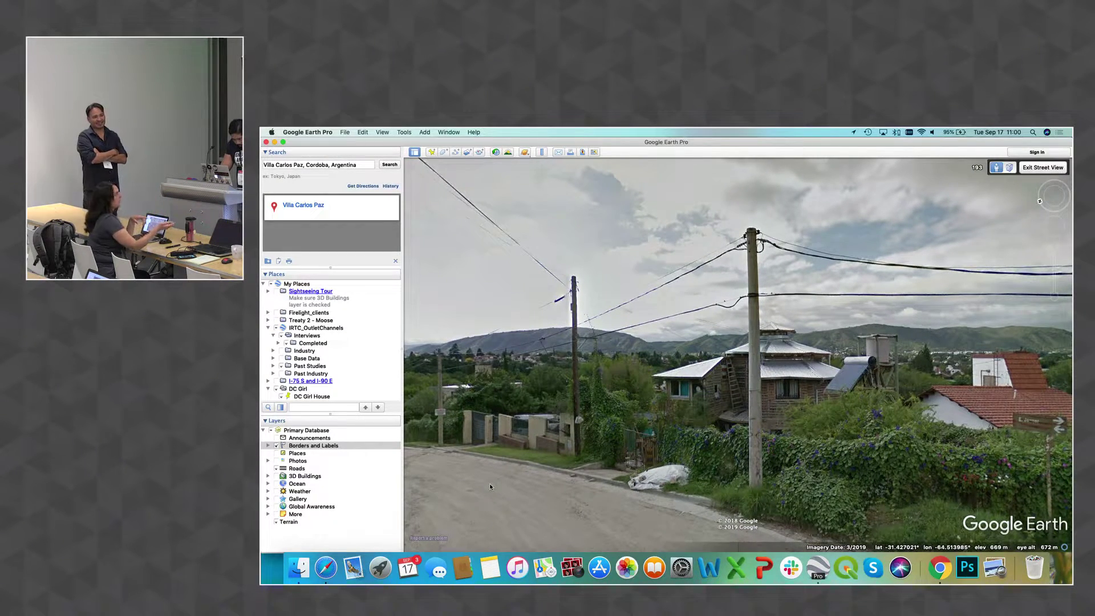
{"action": "left_click", "coordinate": [524, 496]}
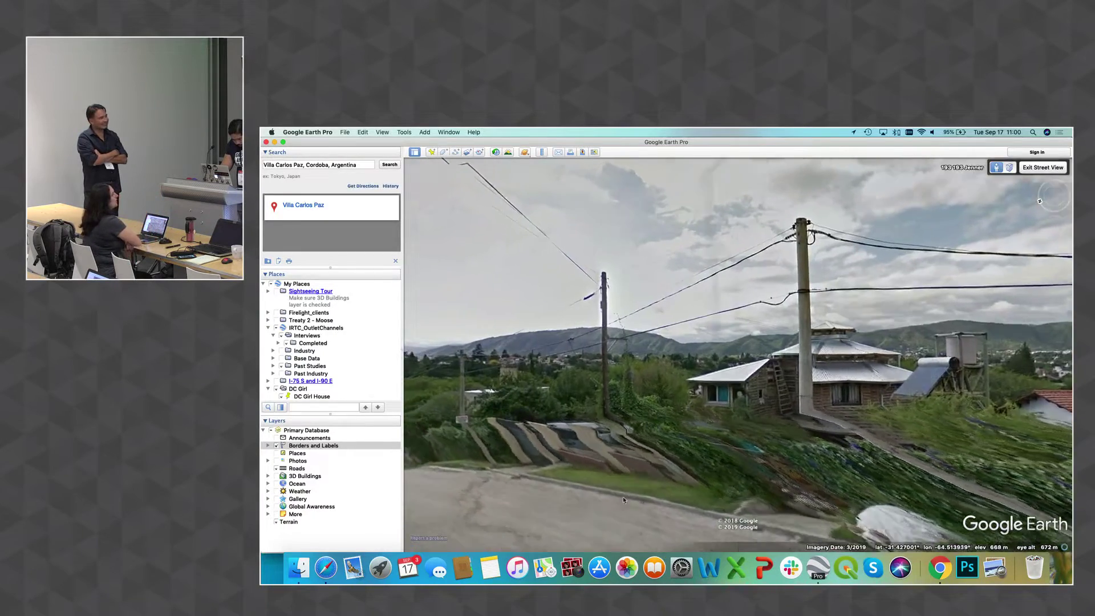
{"action": "left_click", "coordinate": [857, 343]}
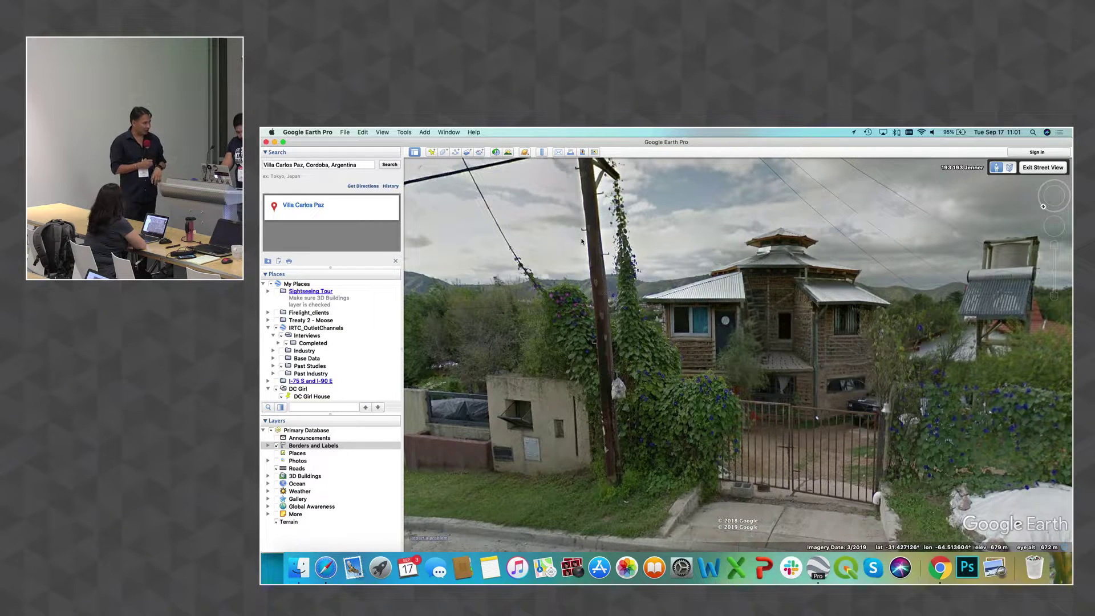
- Add a new placemark to the DC Girl folder at the gated timber house
{"action": "right_click", "coordinate": [301, 390]}
{"action": "mouse_move", "coordinate": [328, 395]}
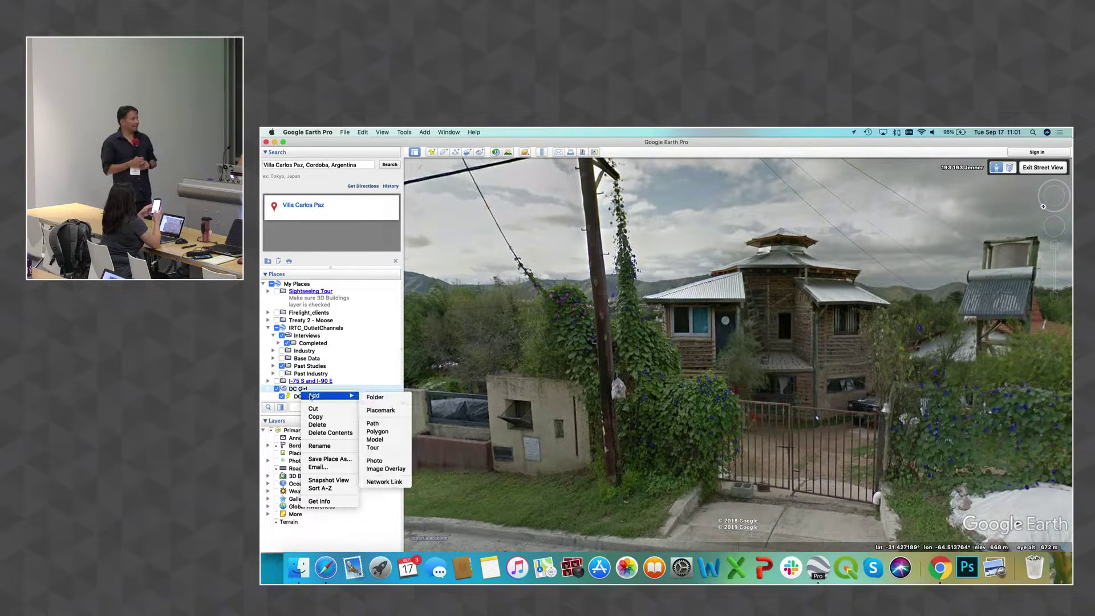
{"action": "left_click", "coordinate": [392, 410]}
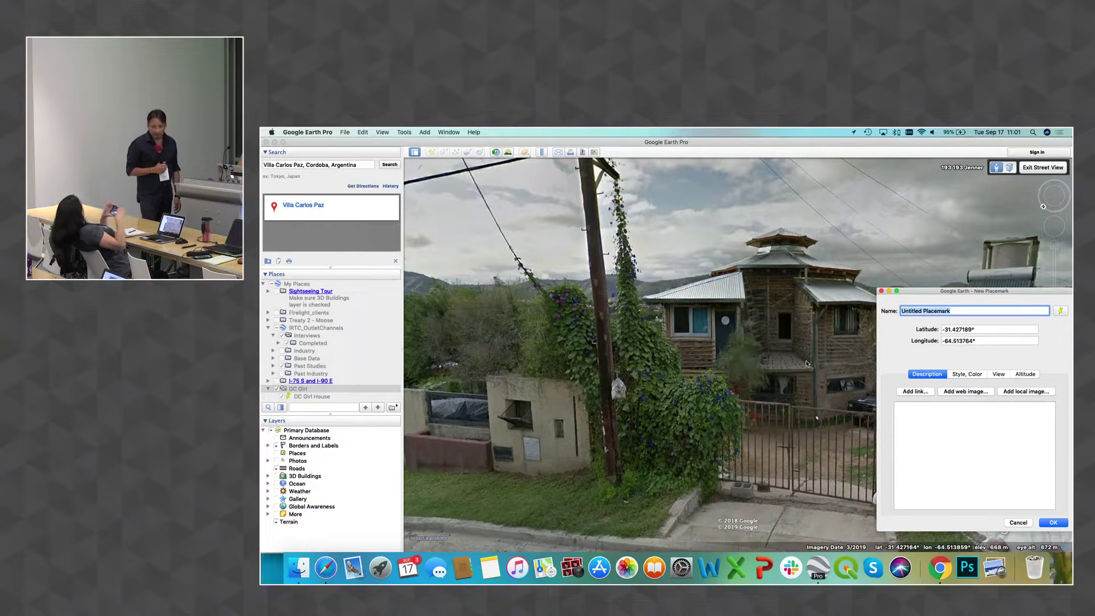
- Enter the owner's Adobe House name as the placemark description and copy it
{"action": "left_click", "coordinate": [953, 448]}
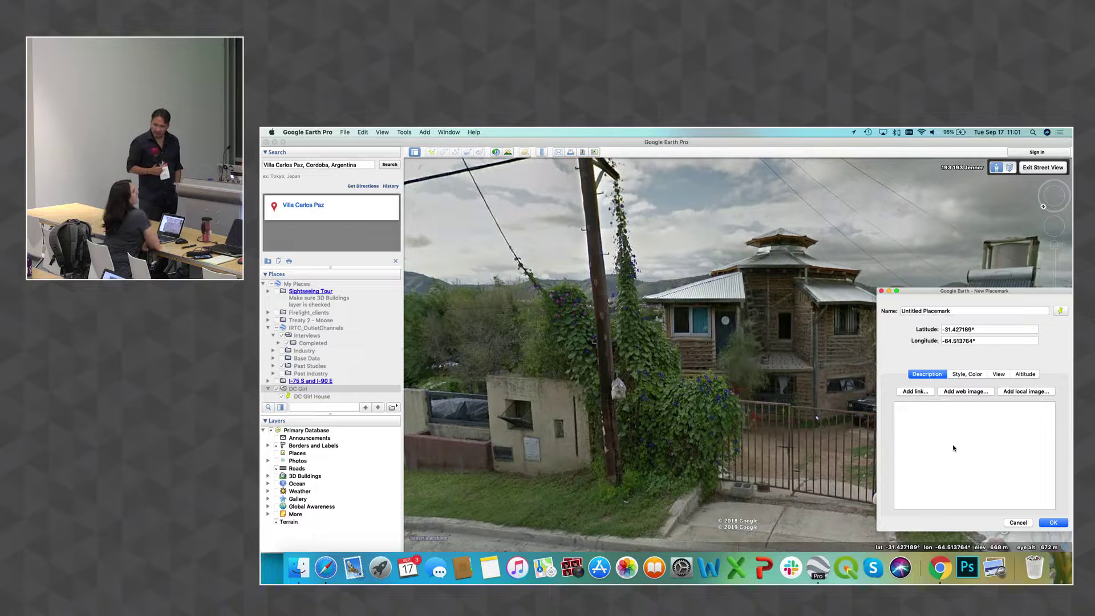
{"action": "type", "text": "Rocio"}
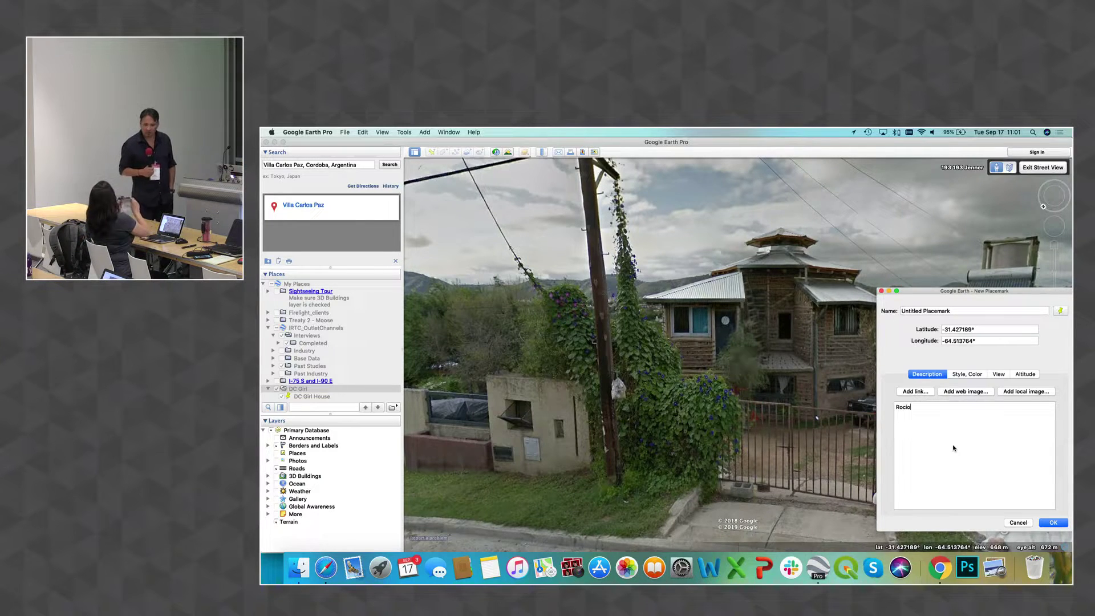
{"action": "type", "text": "'s"}
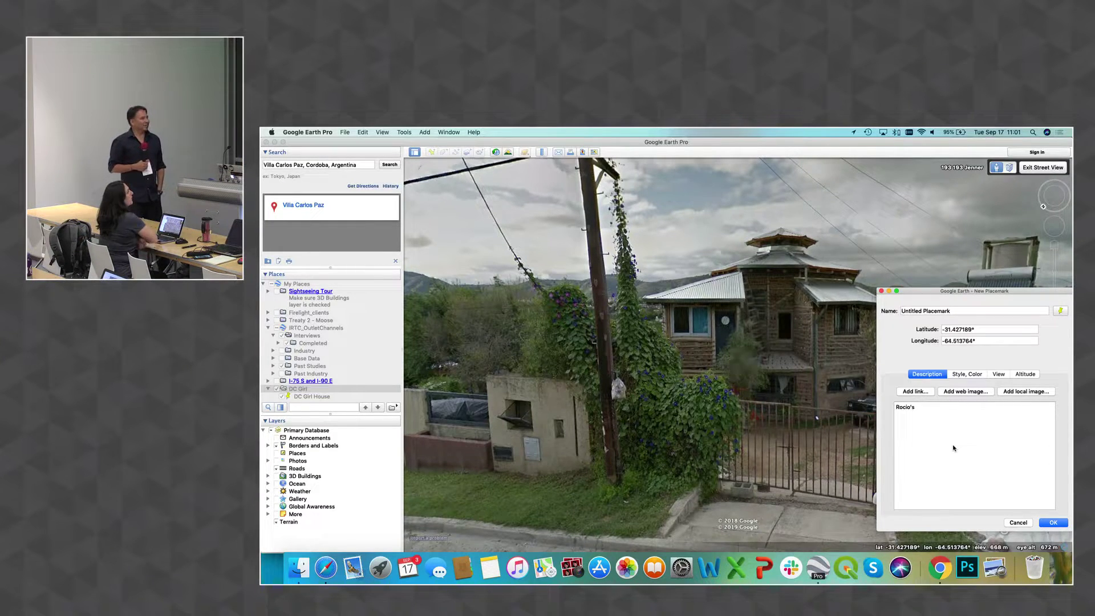
{"action": "type", "text": " Adobe House"}
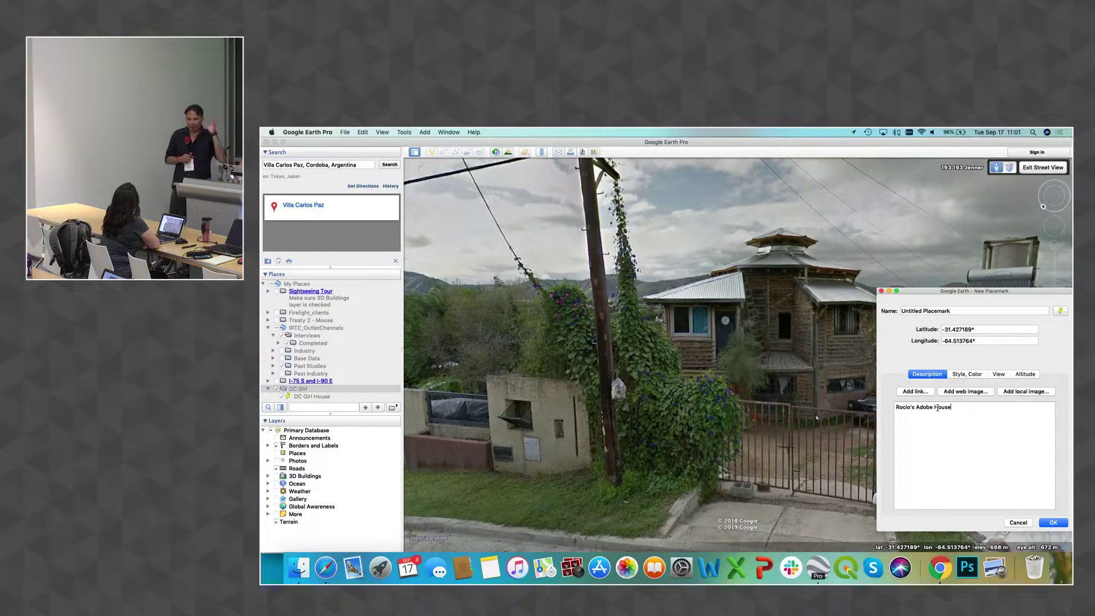
{"action": "triple_click", "coordinate": [936, 407]}
{"action": "right_click", "coordinate": [936, 407]}
{"action": "left_click", "coordinate": [963, 443]}
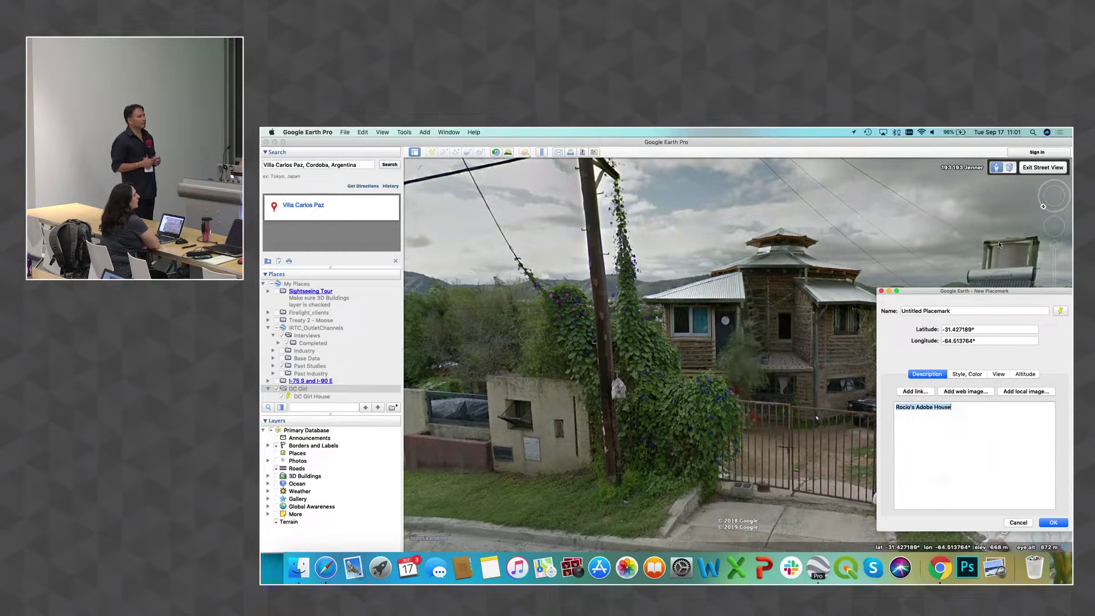
- Paste that name over 'Untitled Placemark' in the Name field and save the placemark
{"action": "triple_click", "coordinate": [943, 311]}
{"action": "right_click", "coordinate": [944, 311]}
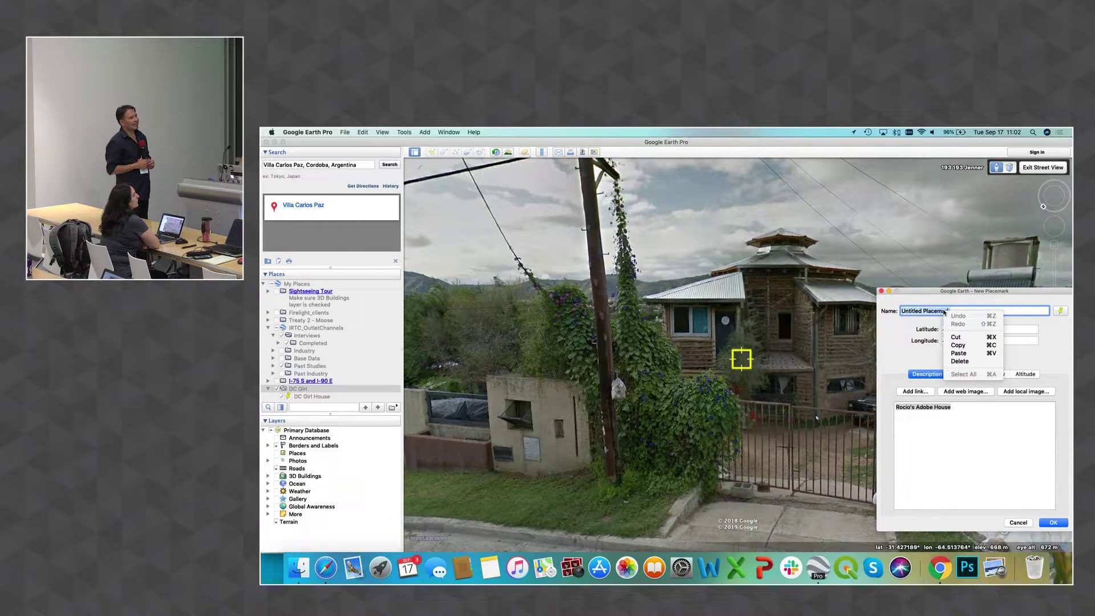
{"action": "left_click", "coordinate": [958, 354]}
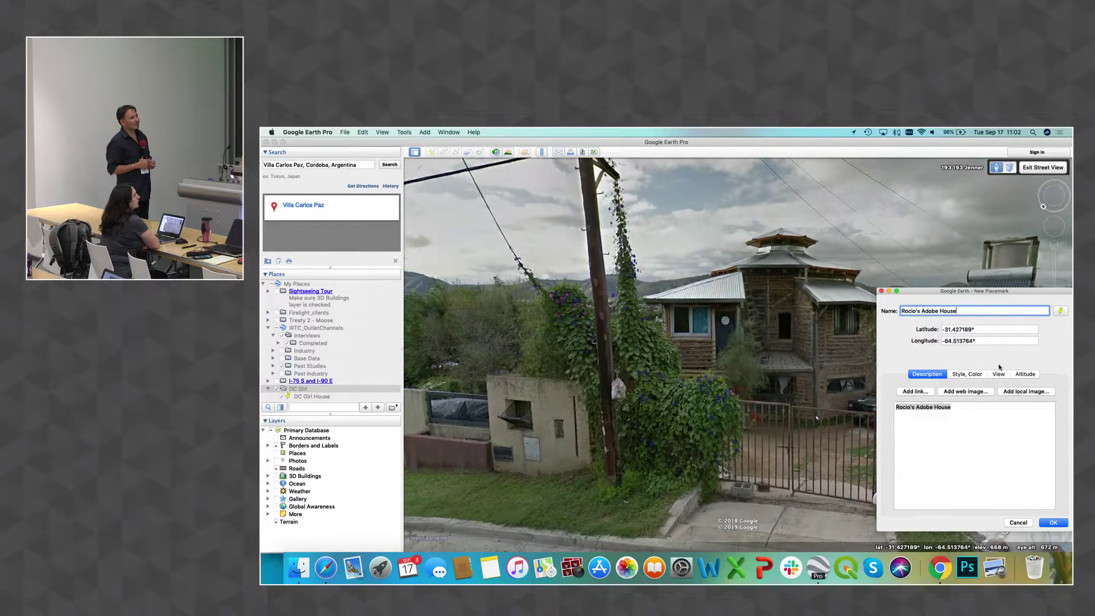
{"action": "left_click", "coordinate": [1052, 523]}
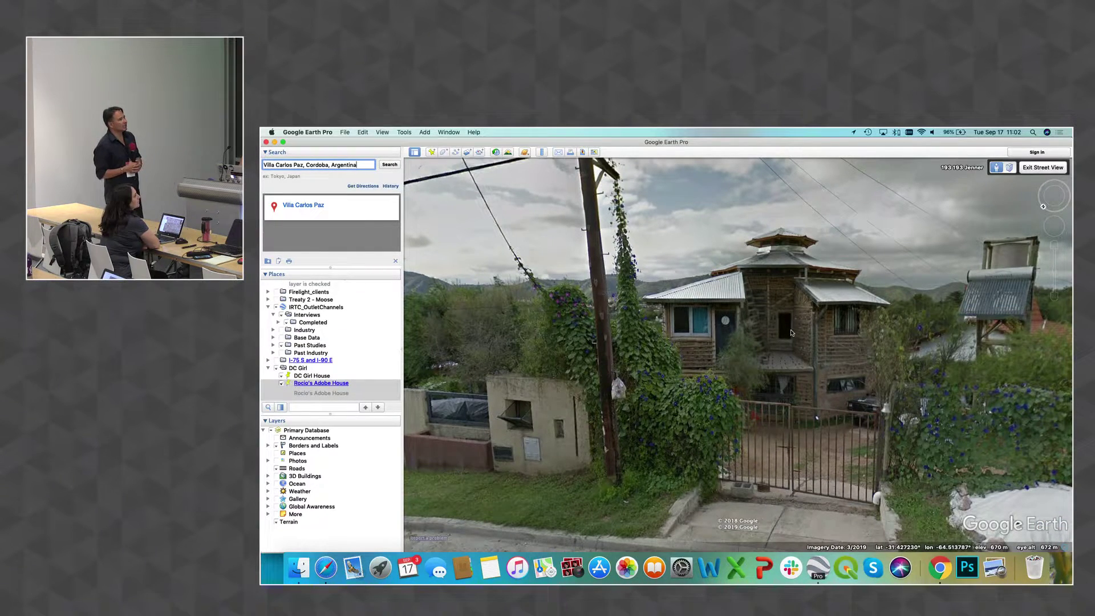
- Leave Street View for a zoomed-out aerial view of the Adobe House placemark, then switch to Finder
{"action": "left_click", "coordinate": [1042, 168]}
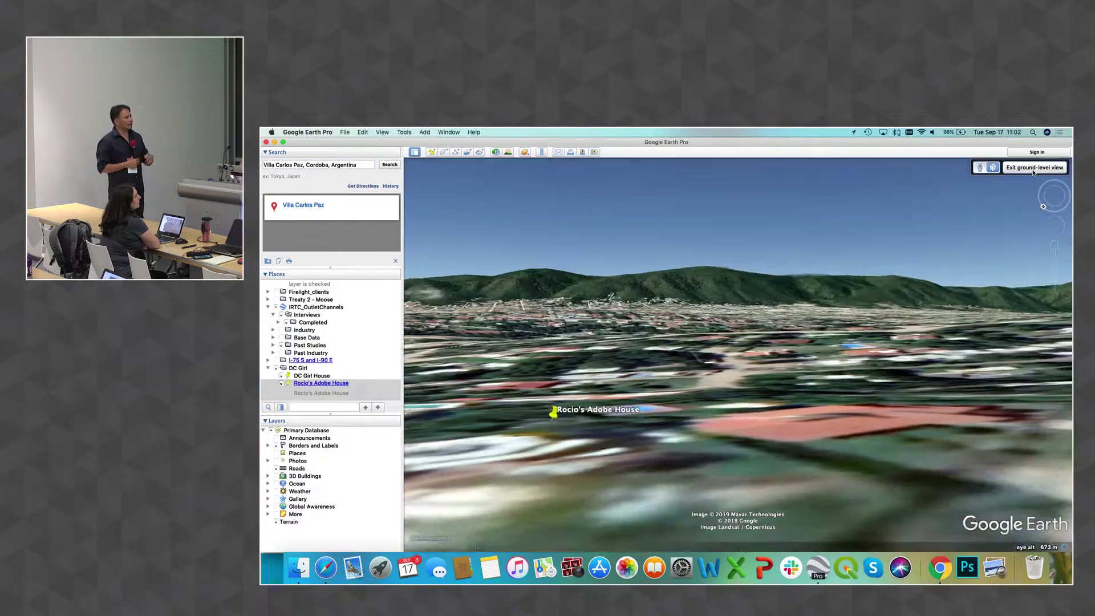
{"action": "left_click", "coordinate": [1033, 167]}
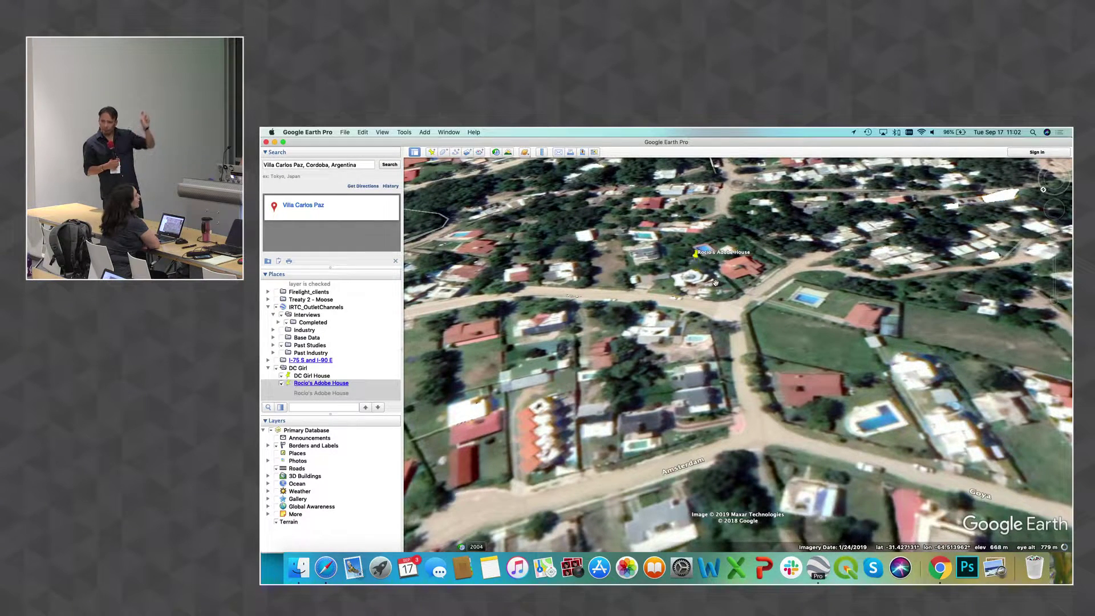
{"action": "scroll", "coordinate": [715, 283], "scroll_direction": "down", "scroll_amount": 5}
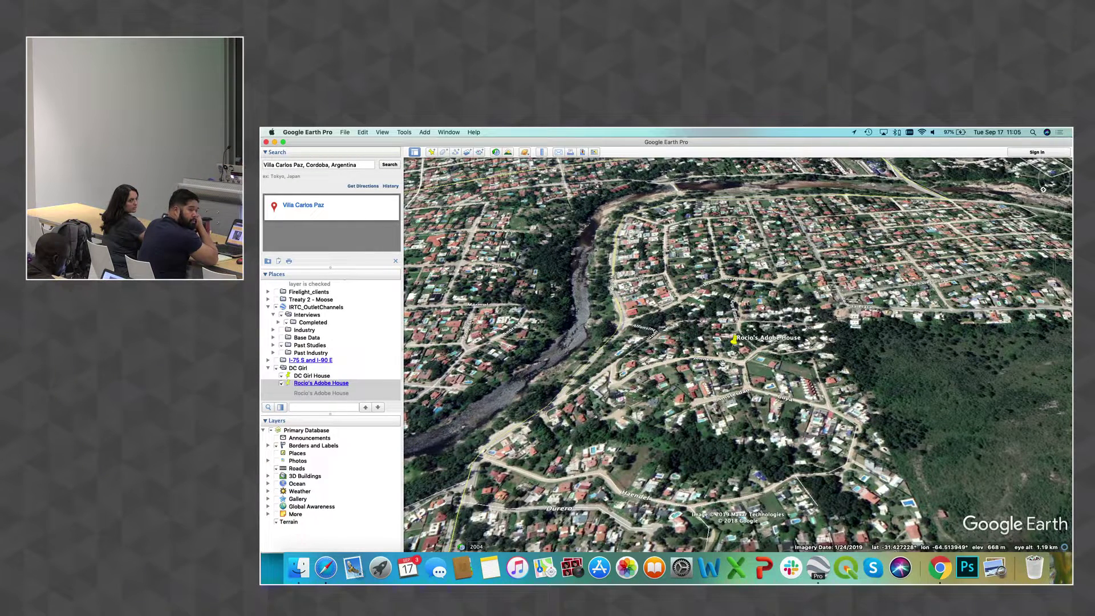
{"action": "left_click", "coordinate": [298, 567]}
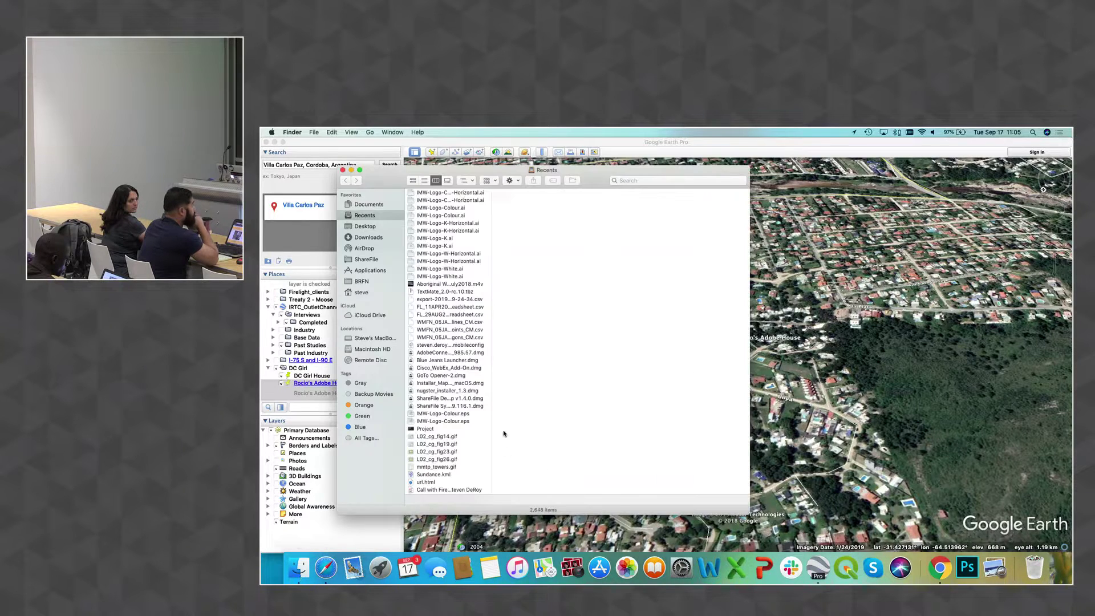
- Browse Documents › Work › FirelightGroup › BRFN in Finder and list the TCPL_PRGT folder
{"action": "left_click", "coordinate": [374, 205]}
{"action": "left_click", "coordinate": [456, 231]}
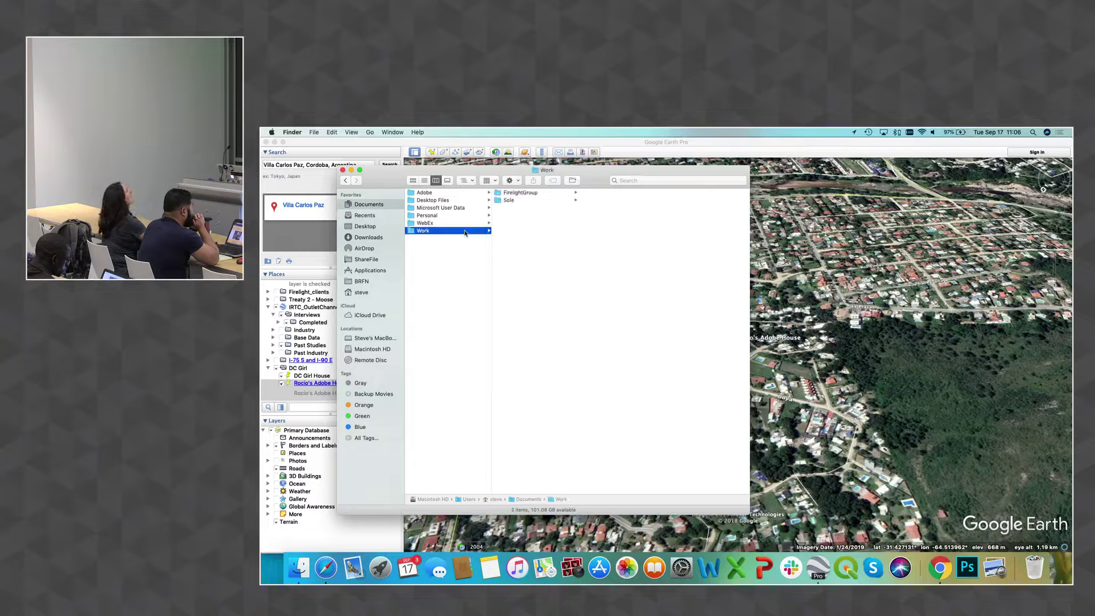
{"action": "left_click", "coordinate": [534, 192]}
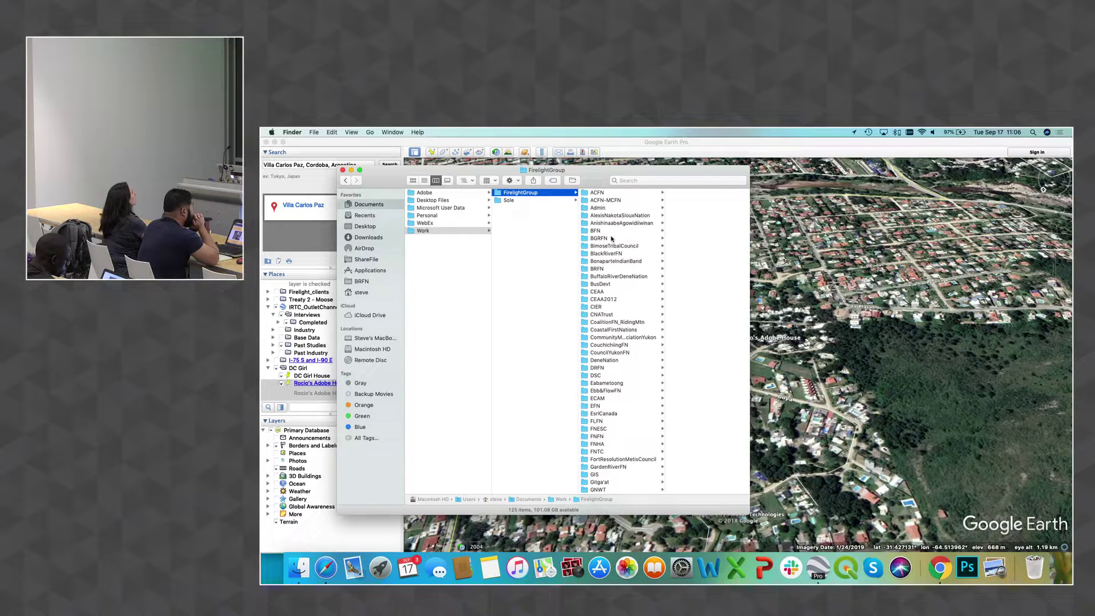
{"action": "left_click", "coordinate": [610, 270]}
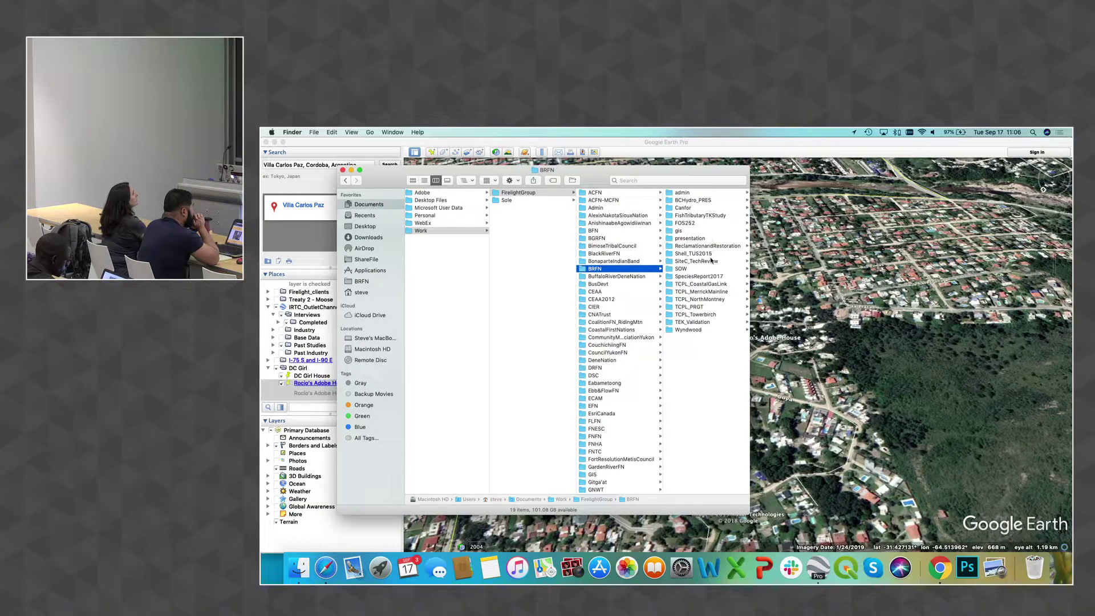
{"action": "left_click", "coordinate": [706, 314]}
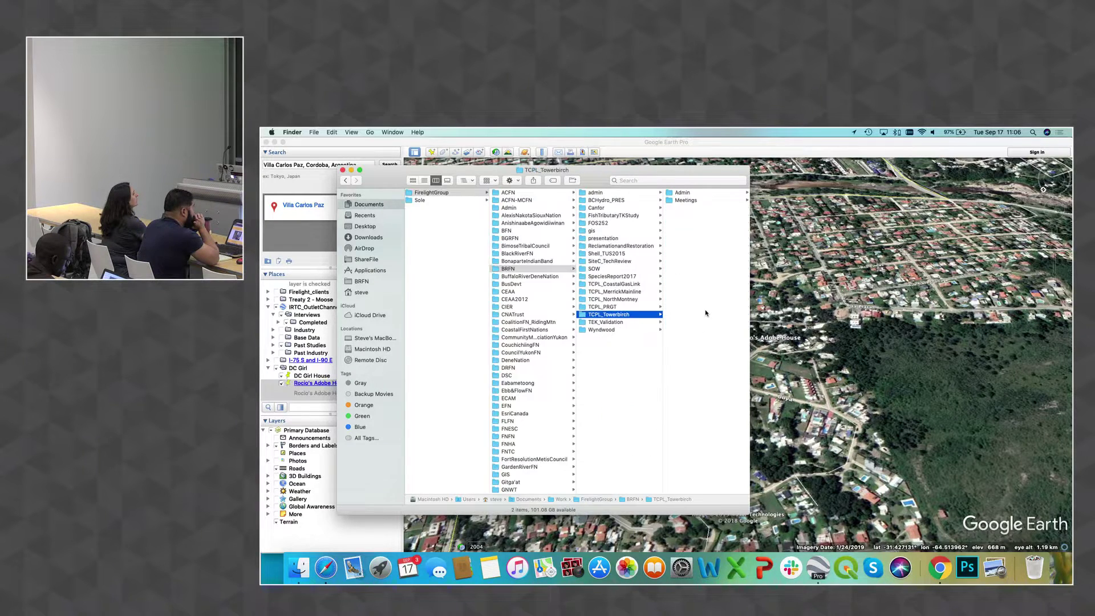
{"action": "left_click", "coordinate": [647, 308]}
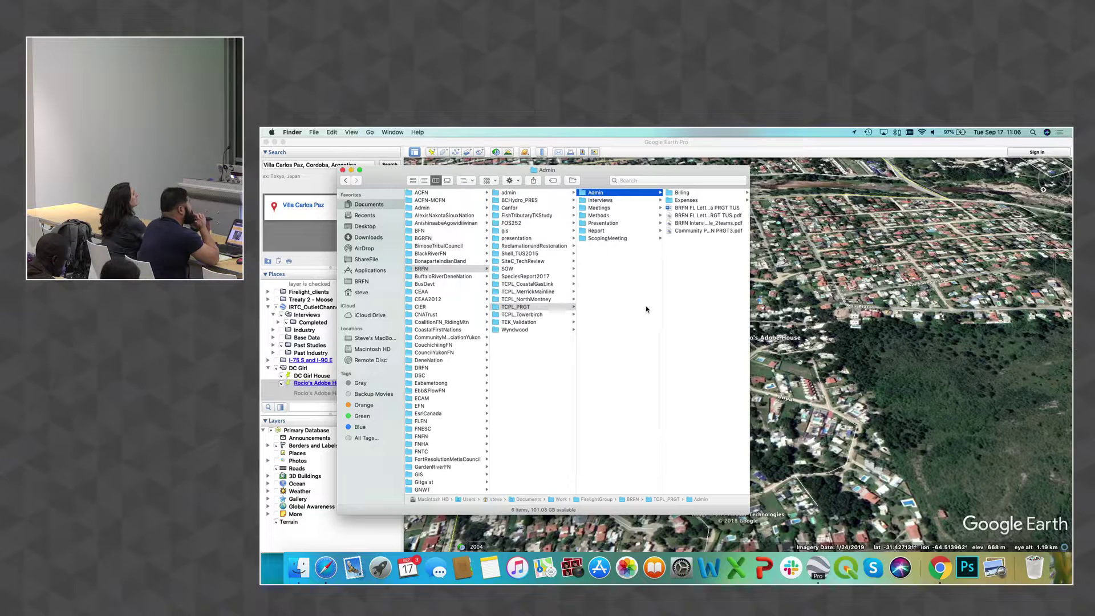